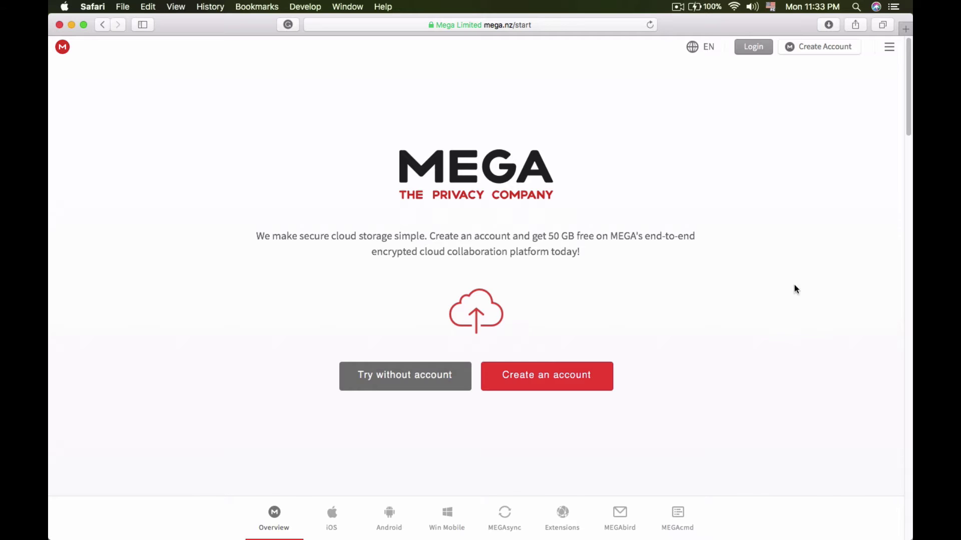
Scroll the start page past the feature icons down to the Our Plans pricing section
scroll(557, 309, "down", 3)
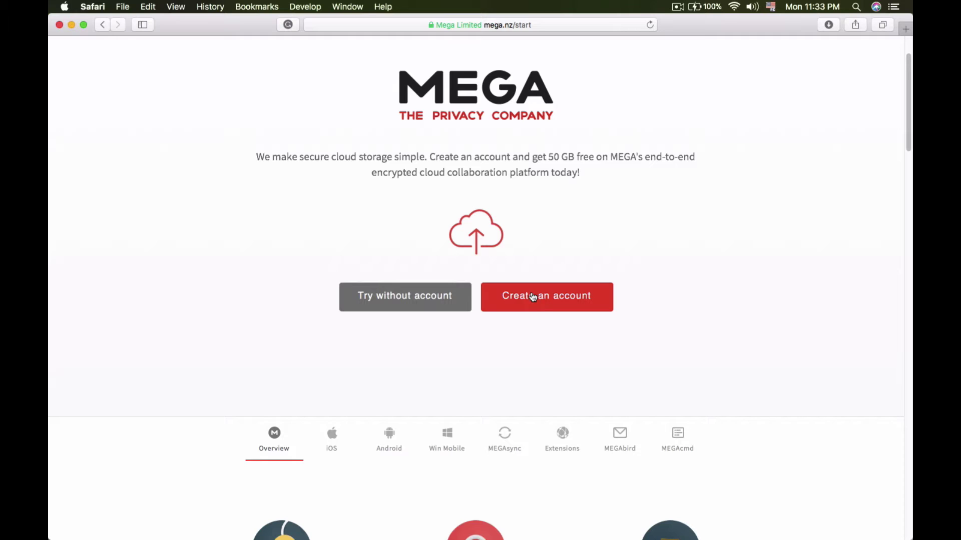
scroll(539, 291, "down", 5)
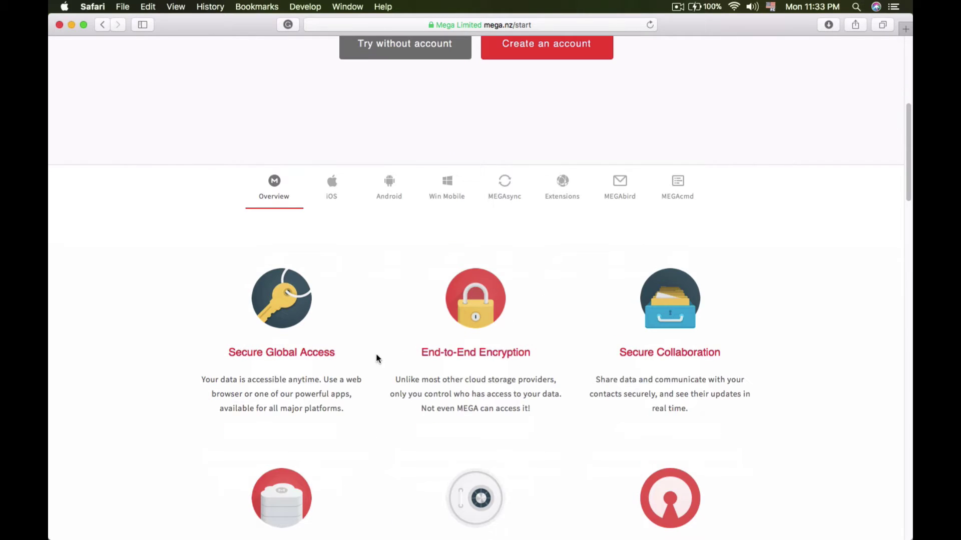
scroll(365, 303, "down", 2)
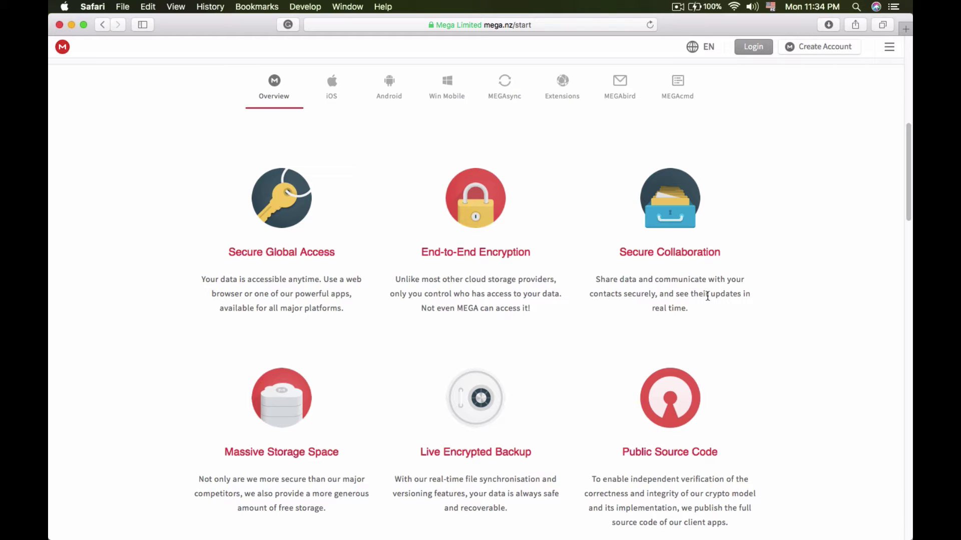
scroll(580, 298, "down", 5)
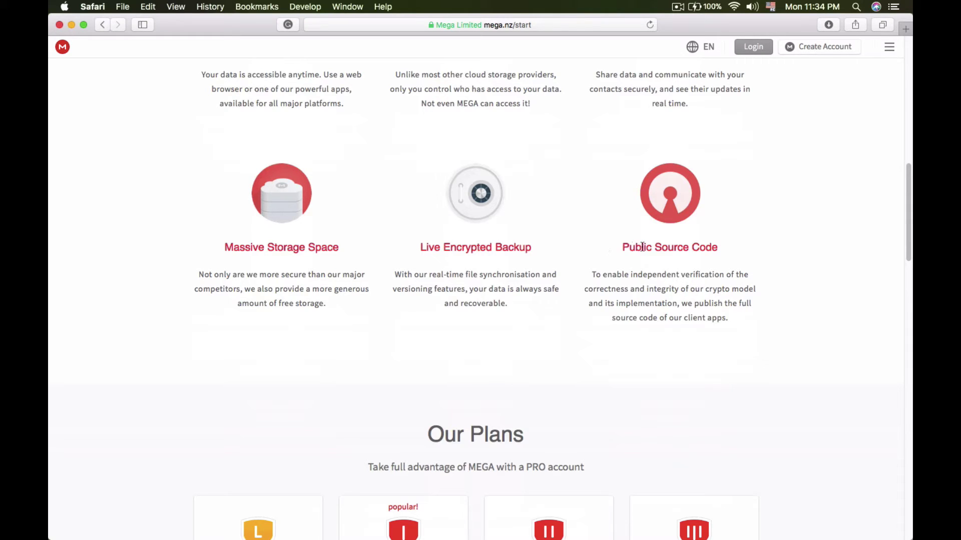
Scroll down through the mobile apps, sync and browser extension sections, then back up
scroll(635, 253, "down", 3)
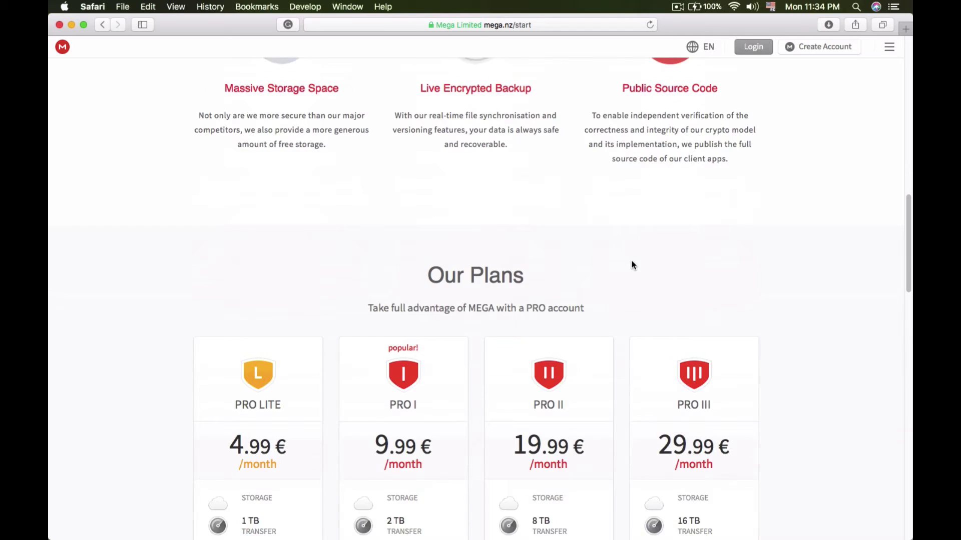
scroll(630, 261, "down", 4)
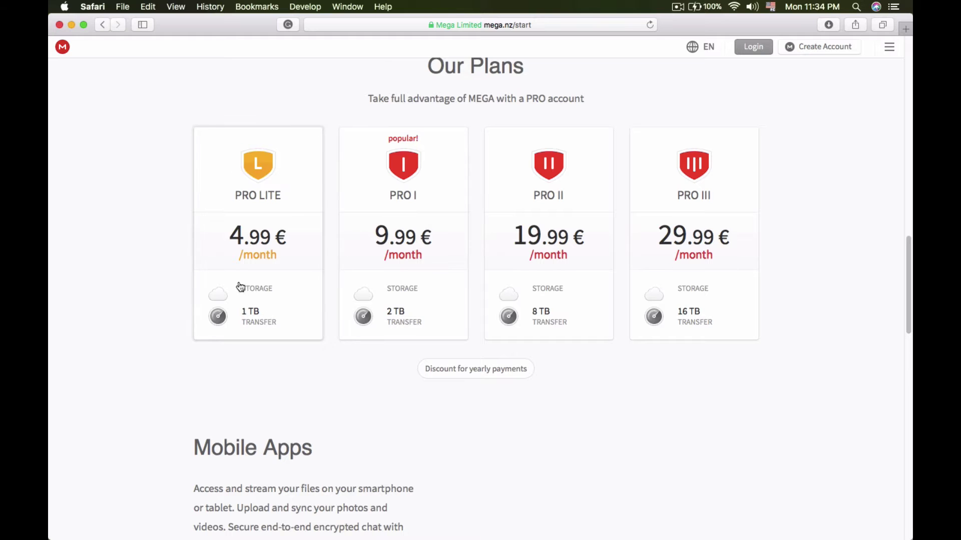
scroll(345, 332, "down", 3)
scroll(346, 332, "down", 2)
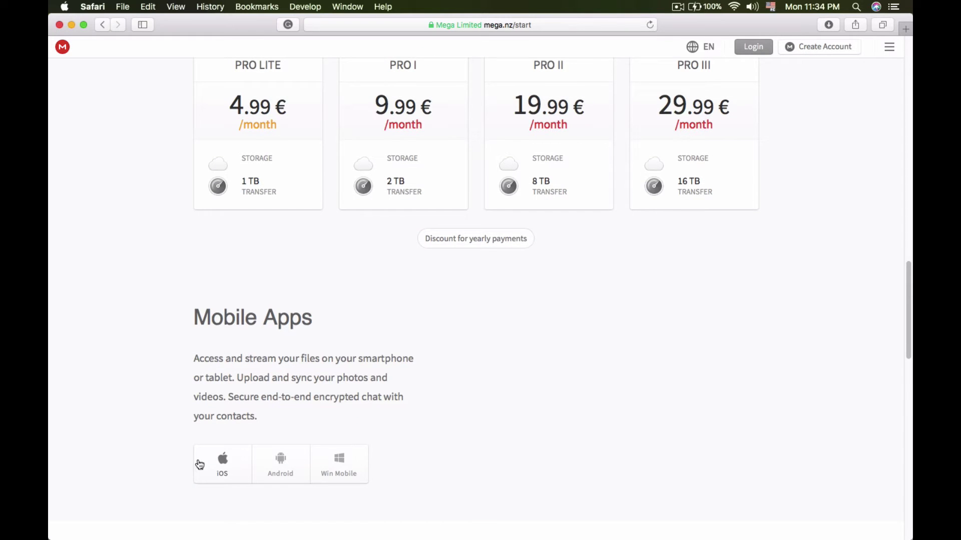
scroll(425, 440, "down", 4)
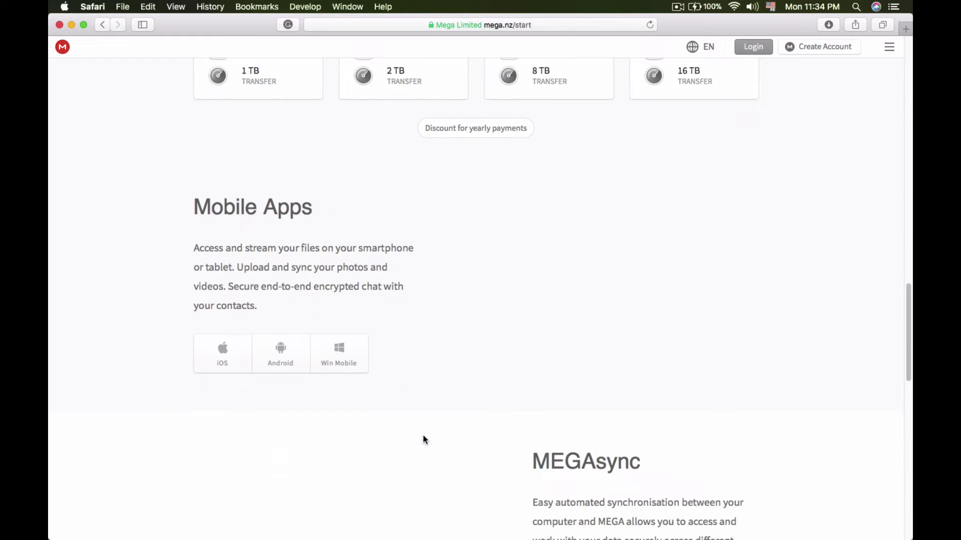
scroll(425, 440, "down", 10)
scroll(422, 435, "down", 4)
scroll(422, 436, "down", 4)
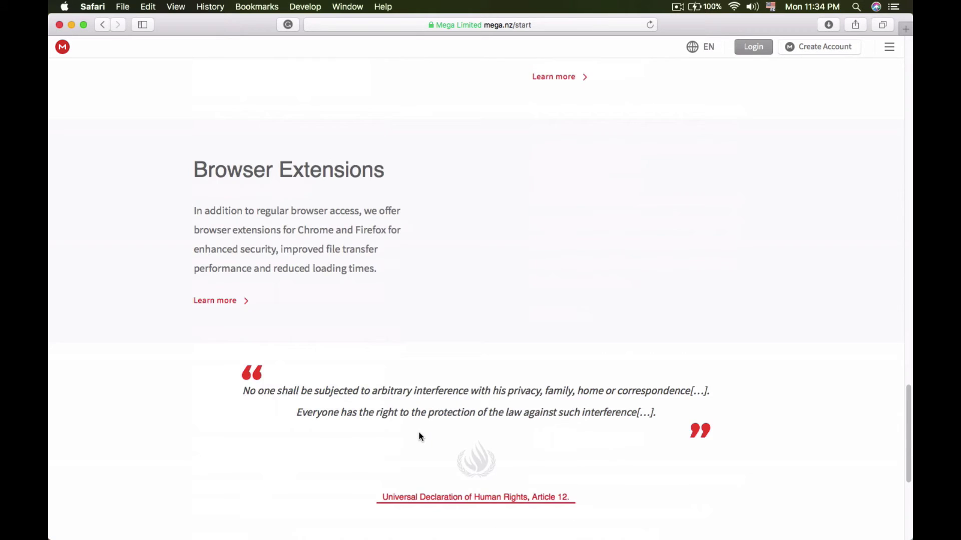
scroll(421, 436, "down", 10)
scroll(419, 437, "up", 15)
scroll(414, 423, "up", 10)
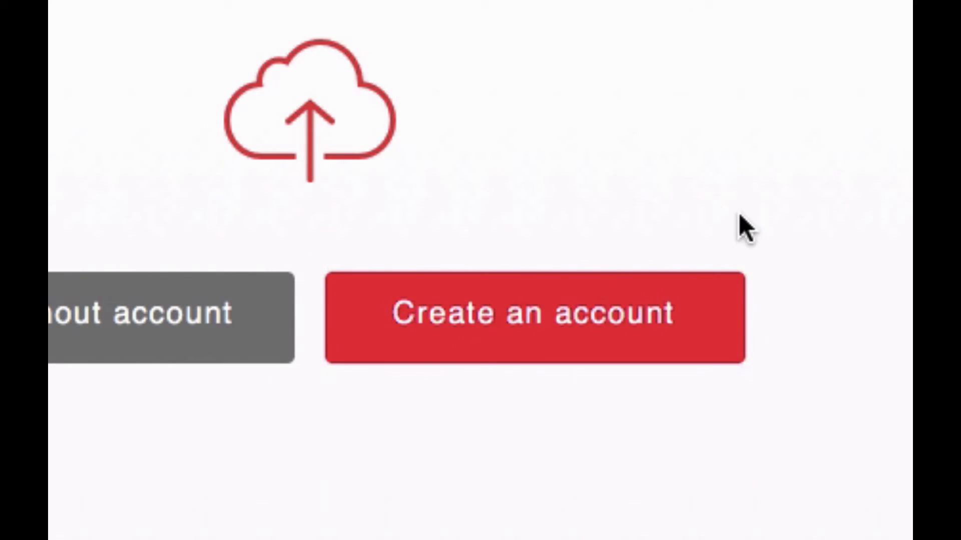
left_click(483, 331)
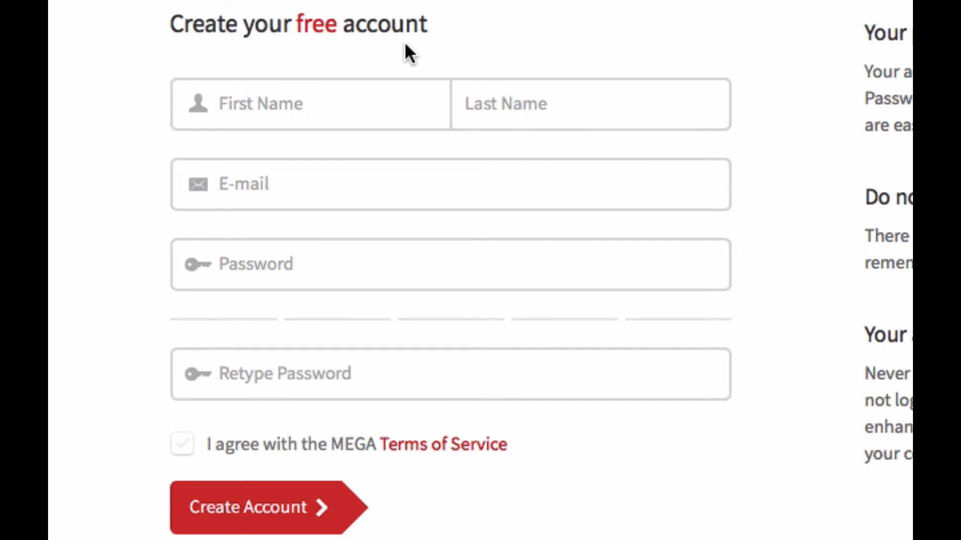
left_click(340, 112)
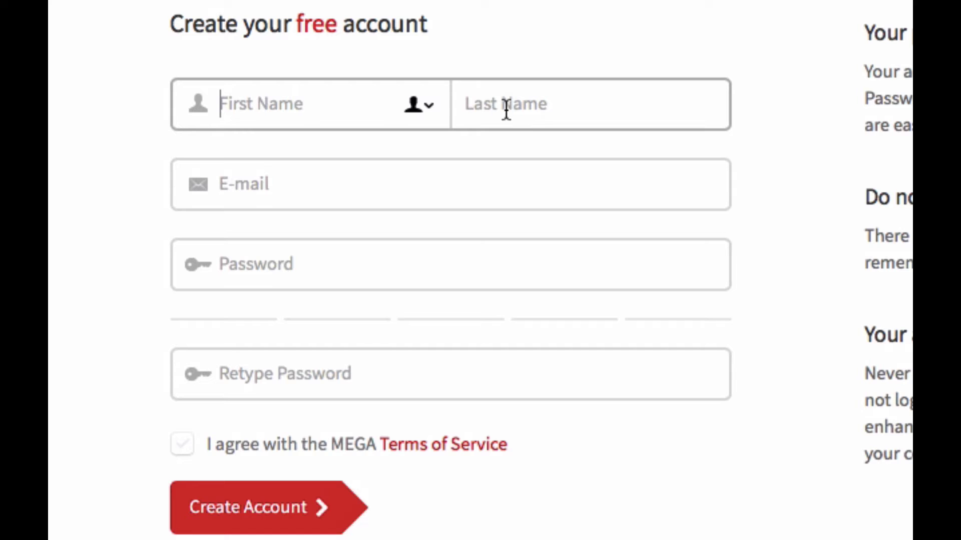
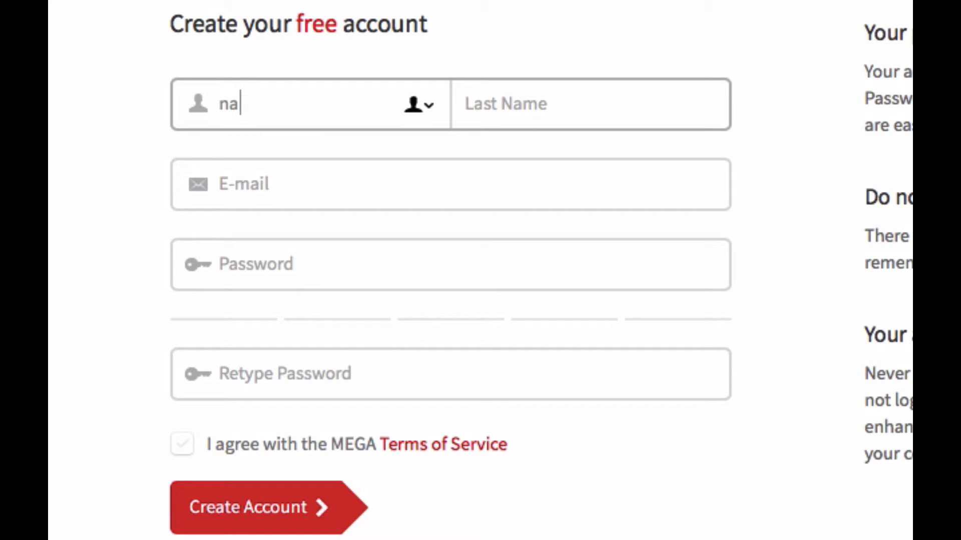
key("Tab")
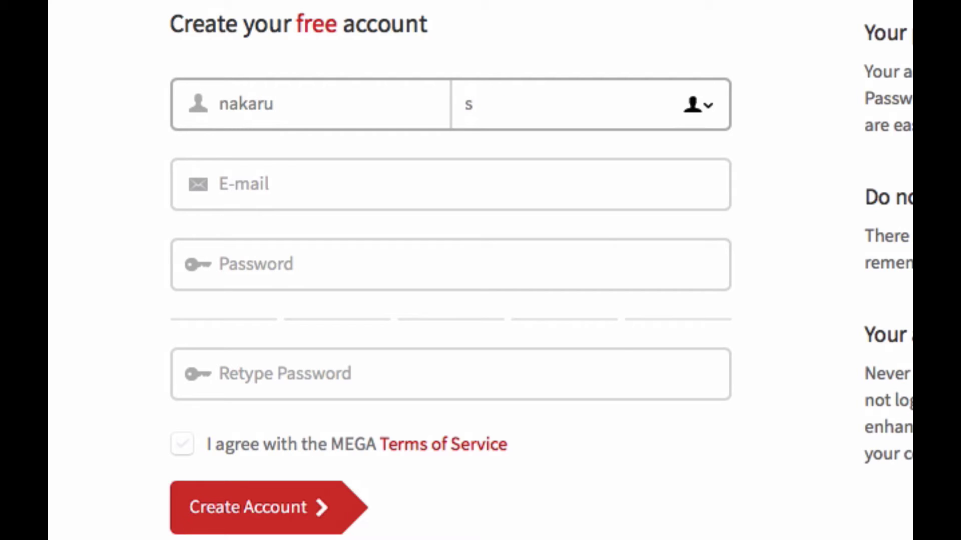
key("Tab")
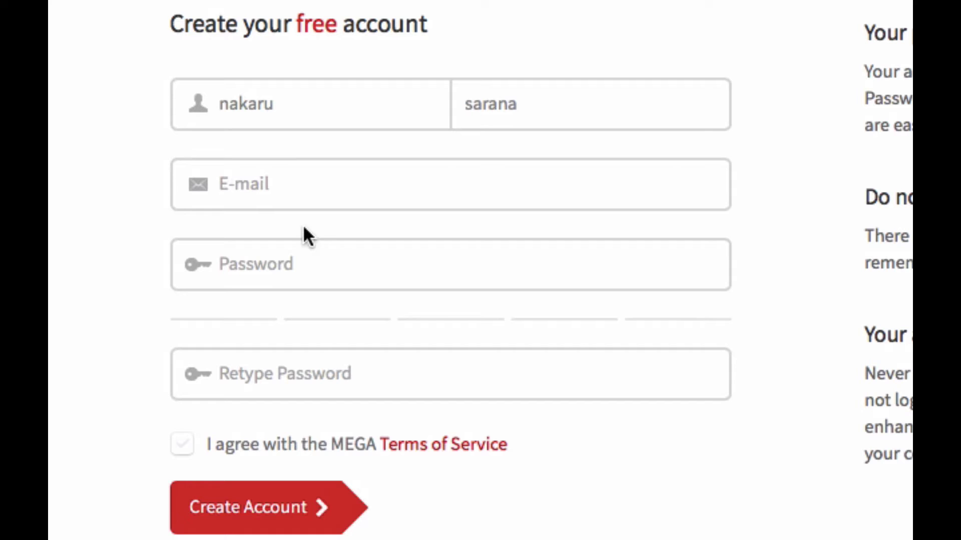
left_click(383, 182)
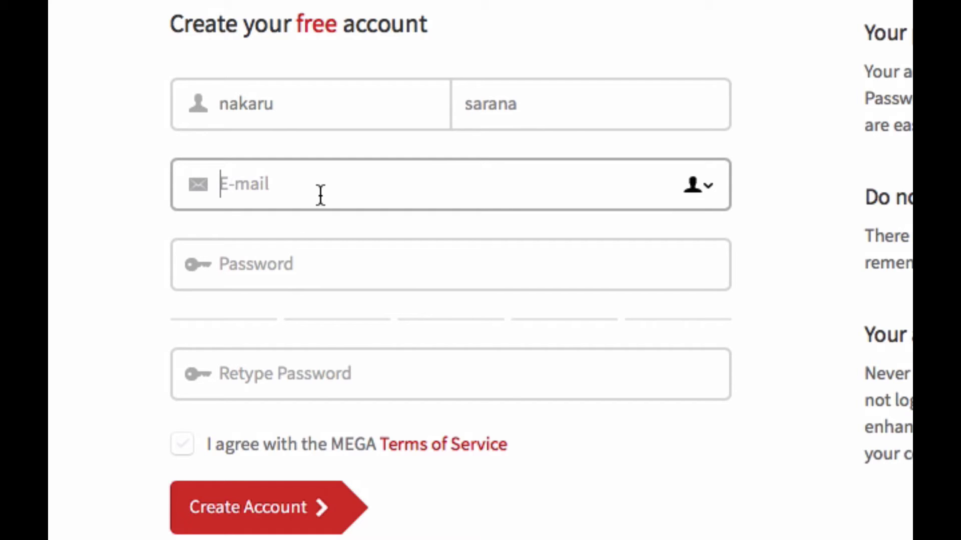
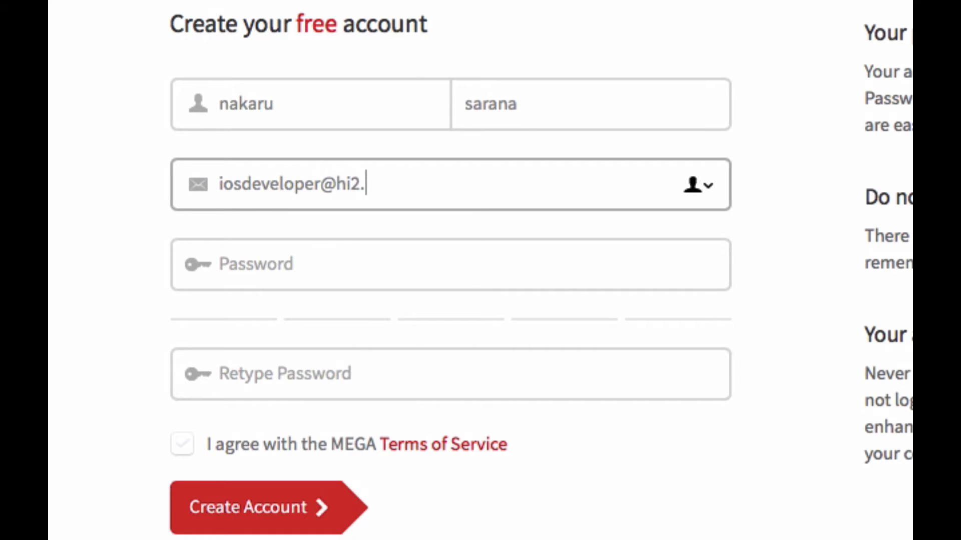
key("Tab")
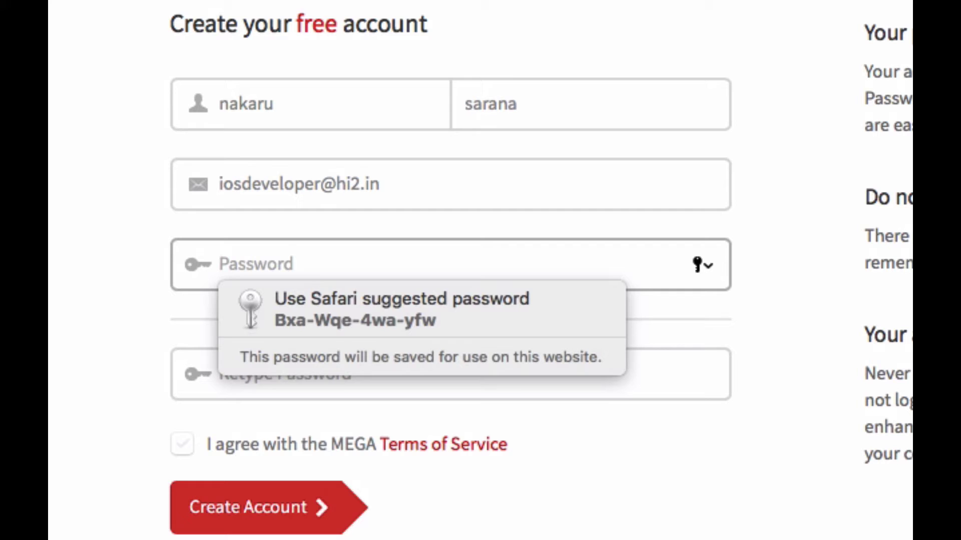
key("Down")
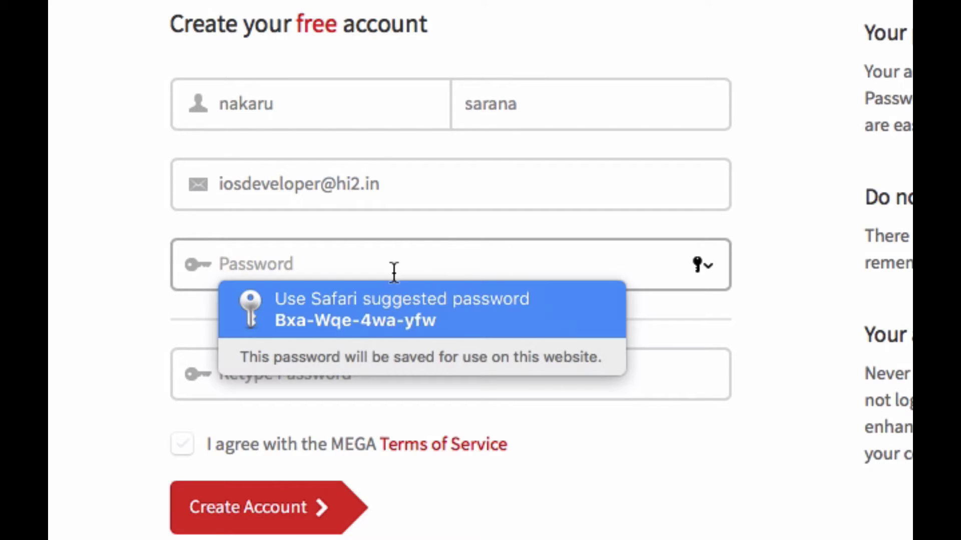
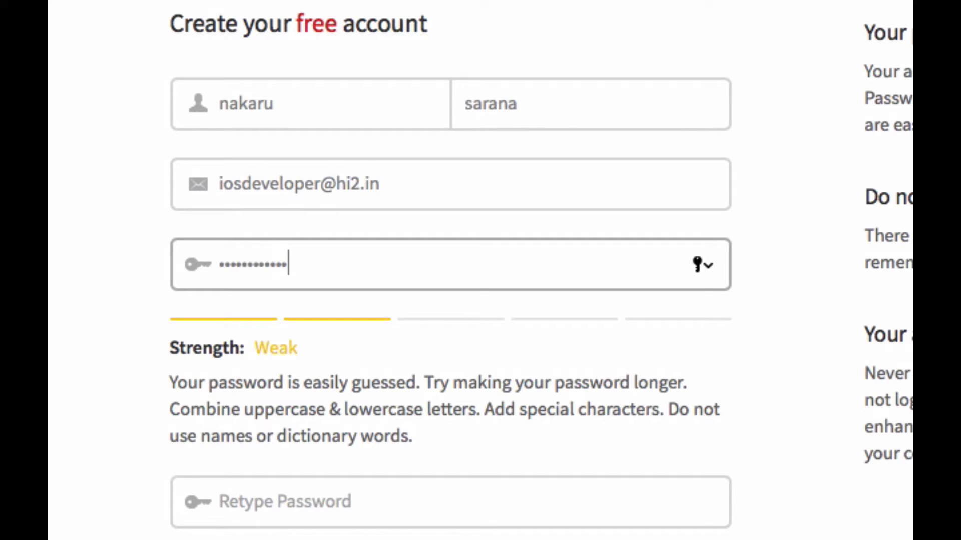
key("Tab")
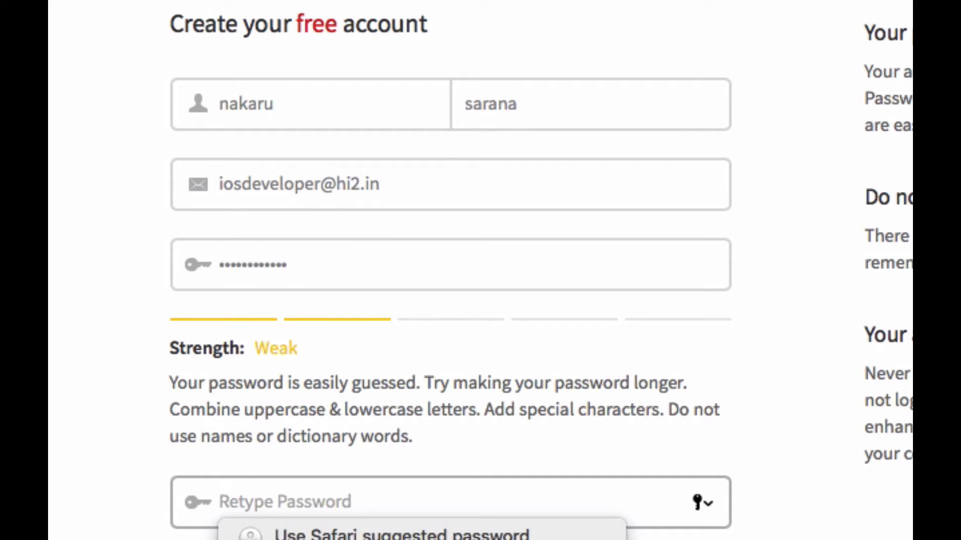
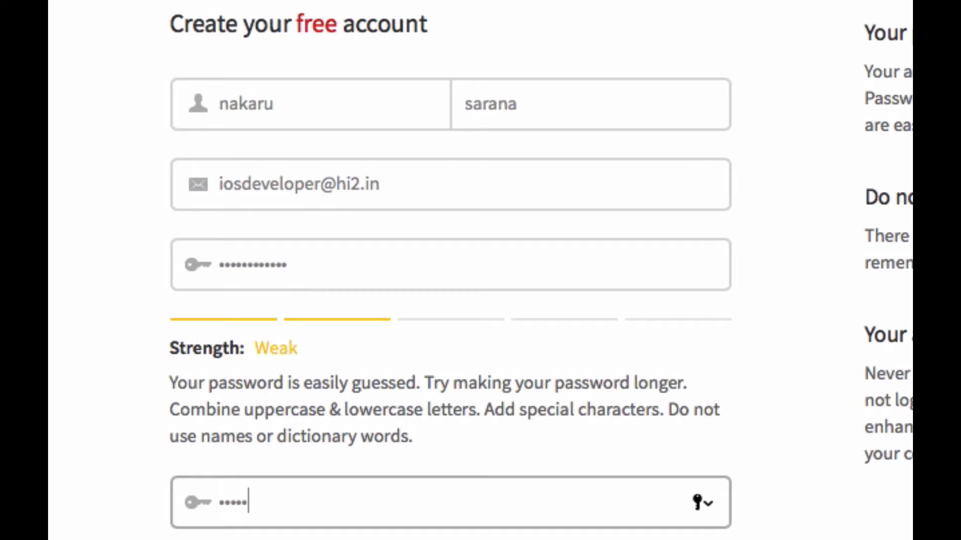
key("super+l")
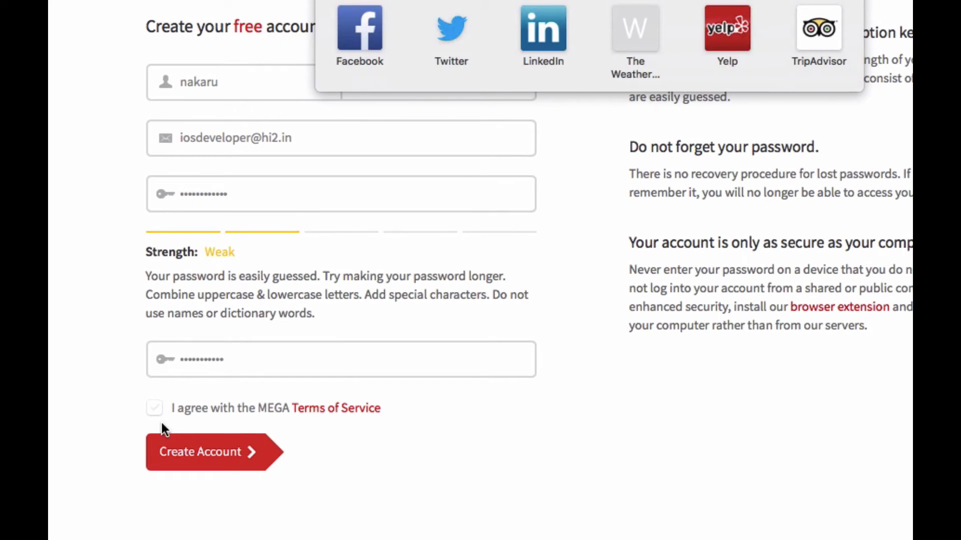
left_click(182, 410)
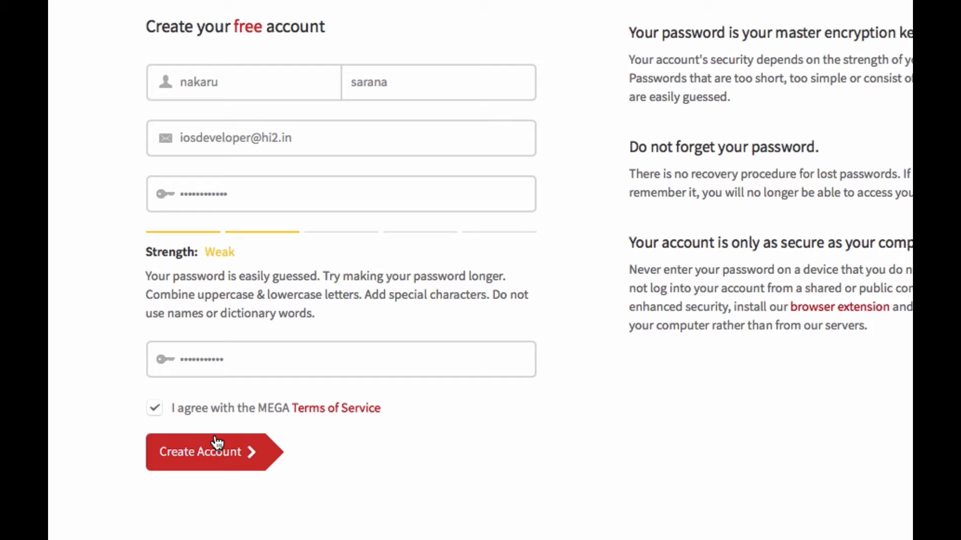
left_click(234, 453)
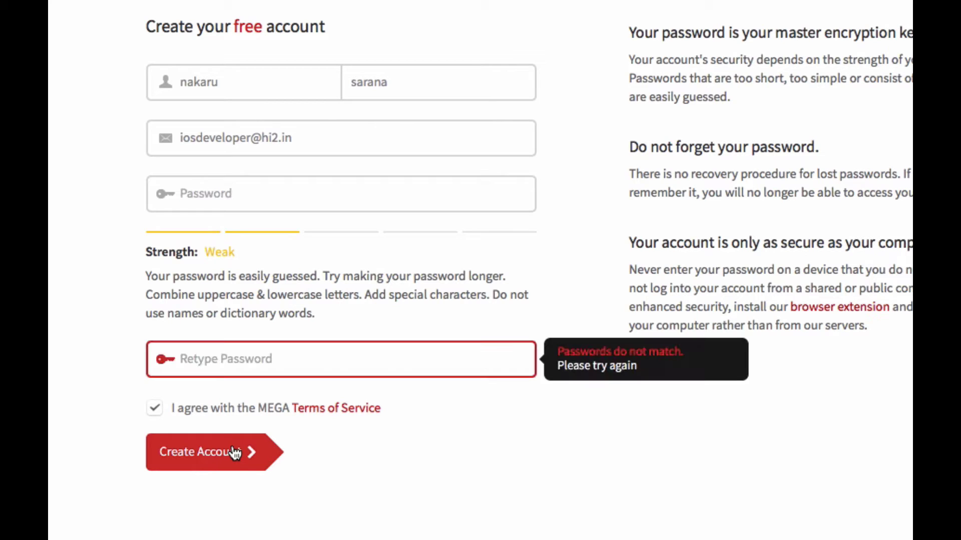
left_click(246, 360)
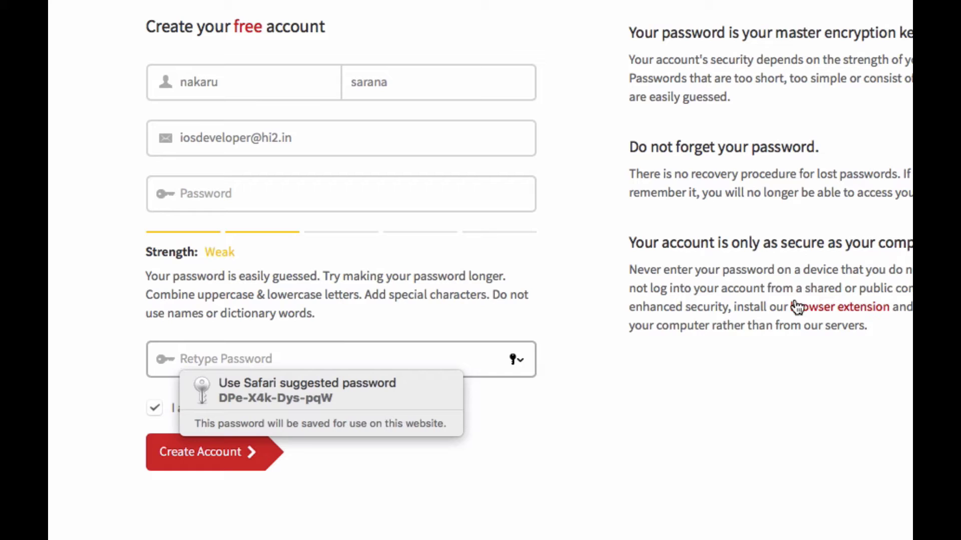
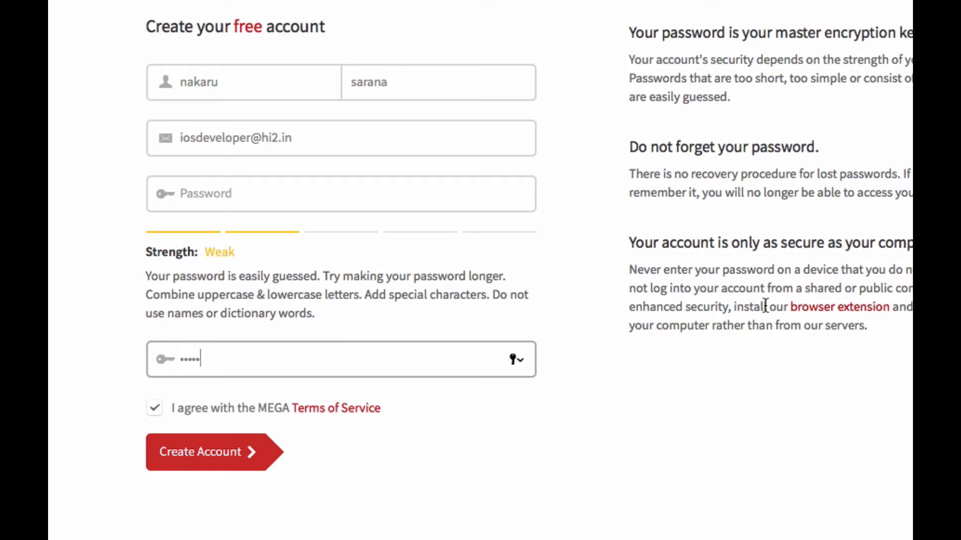
right_click(750, 335)
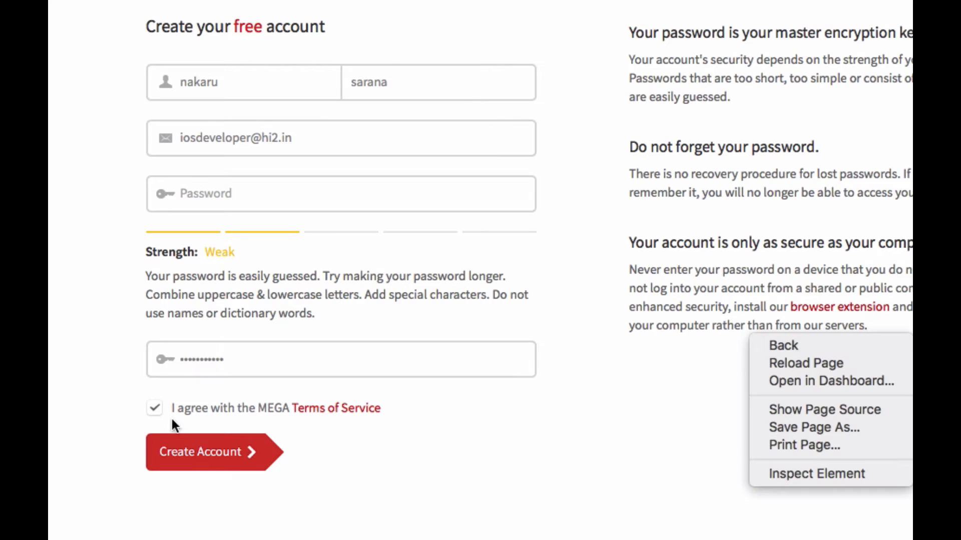
left_click(233, 459)
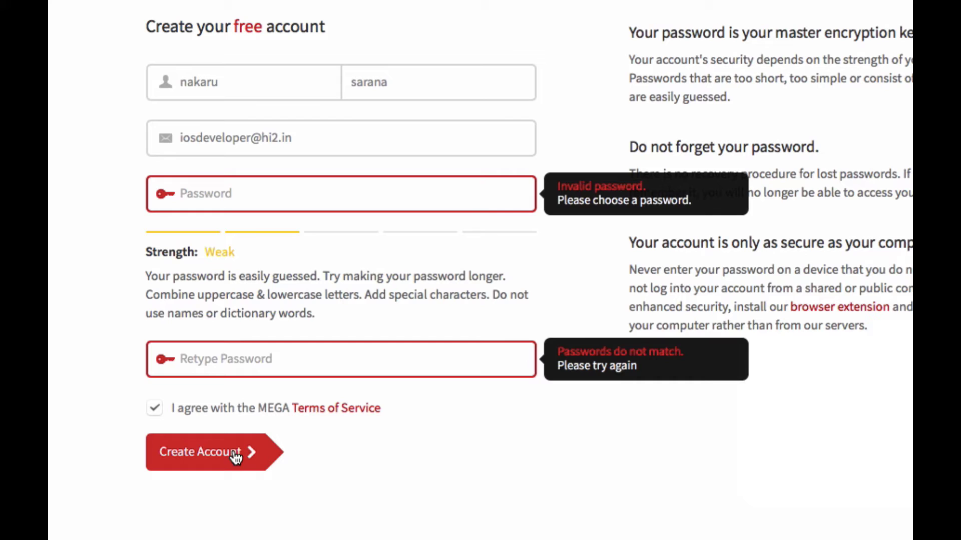
left_click(251, 193)
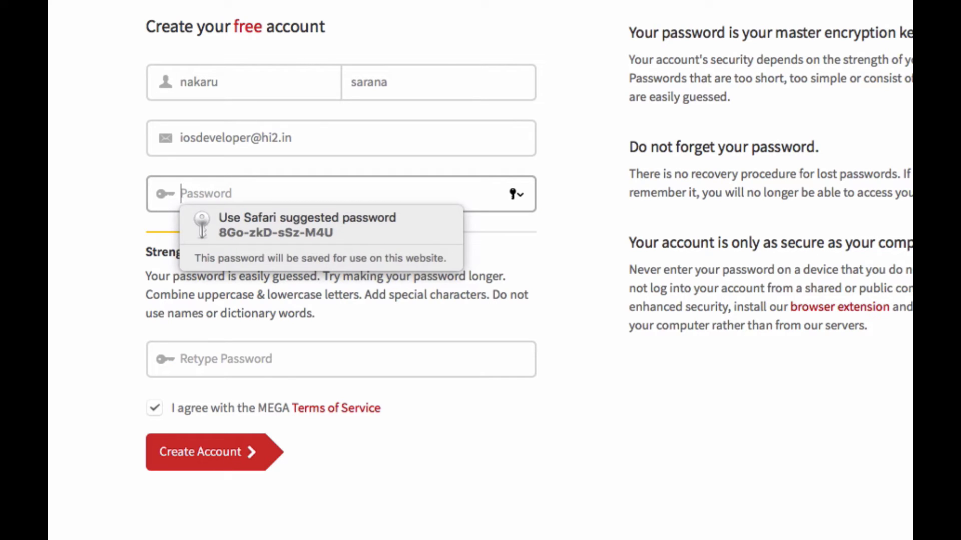
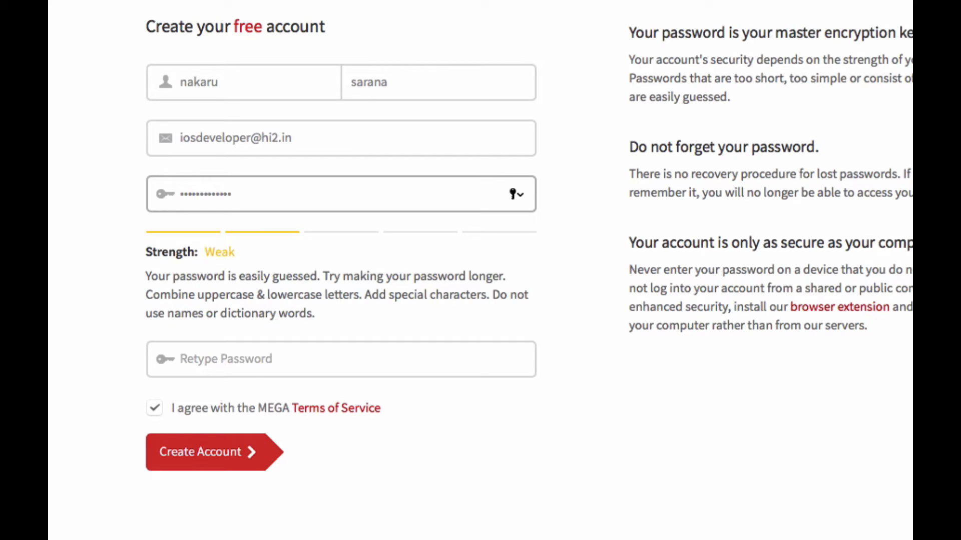
key("Tab")
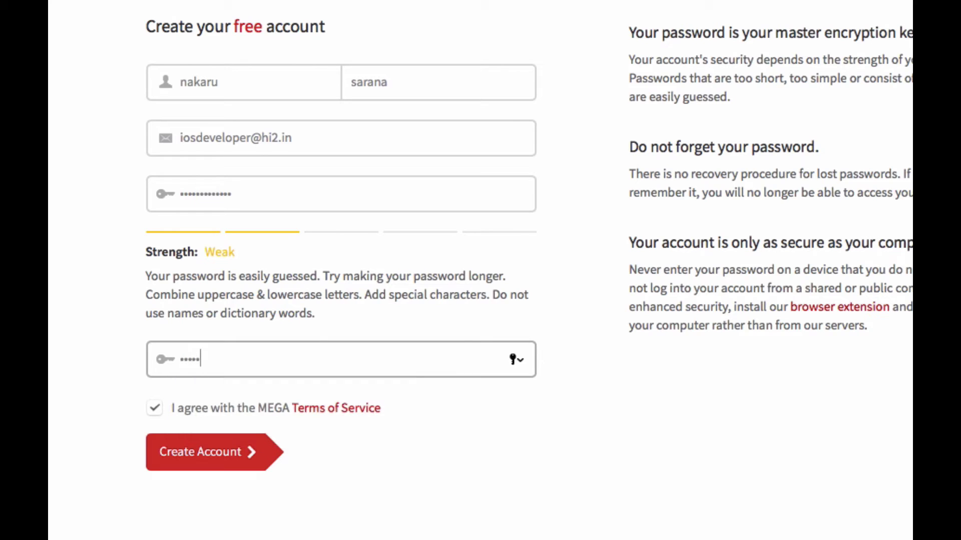
Submit the sign-up form, decline saving the password in Safari, and refocus the browser
left_click(219, 458)
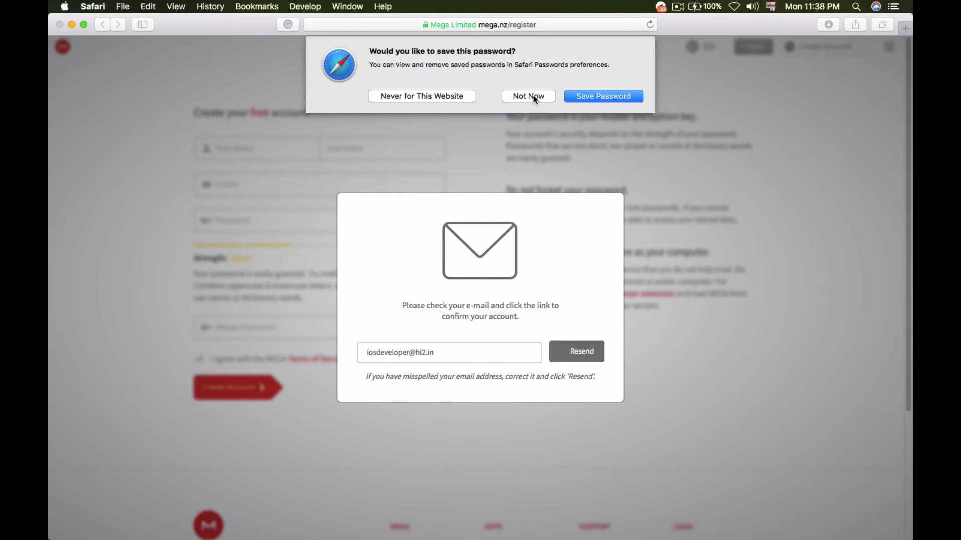
left_click(532, 96)
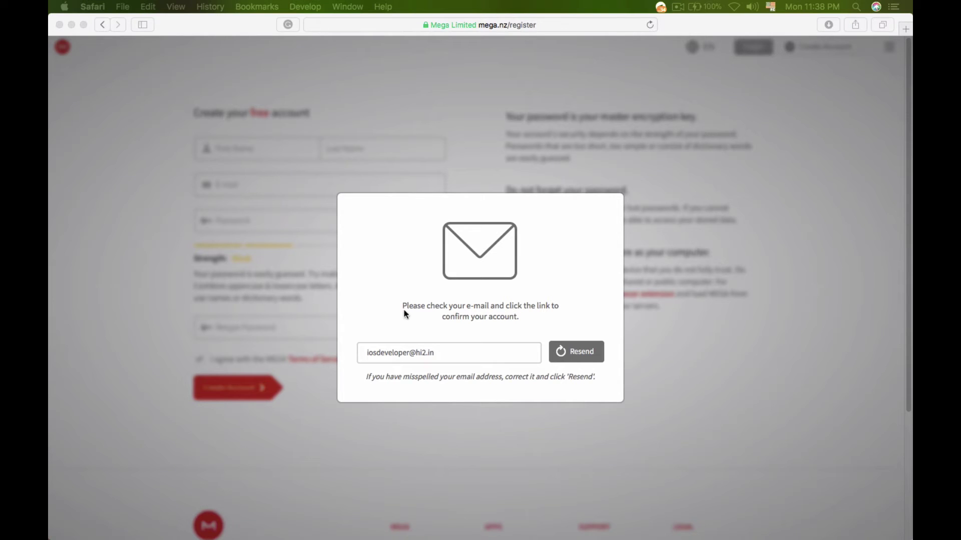
left_click(416, 234)
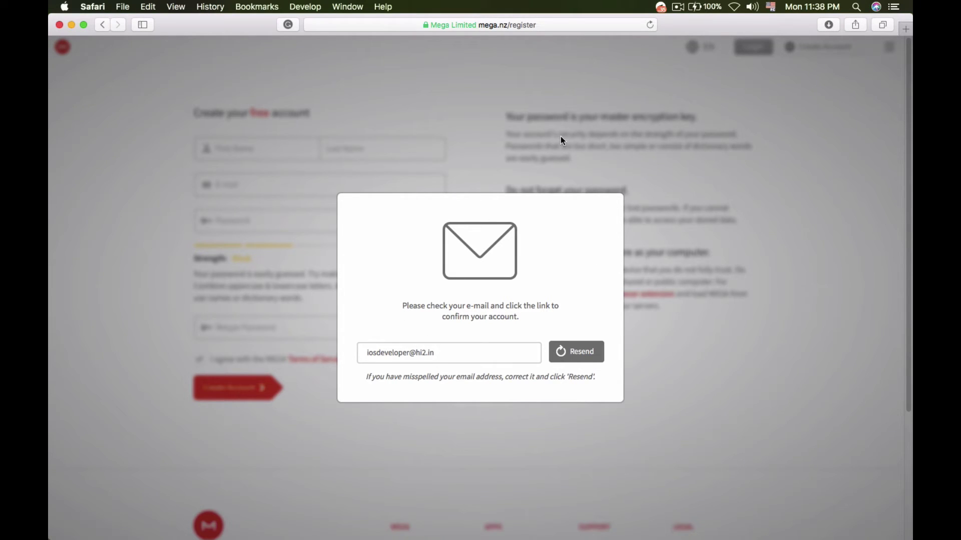
left_click(903, 33)
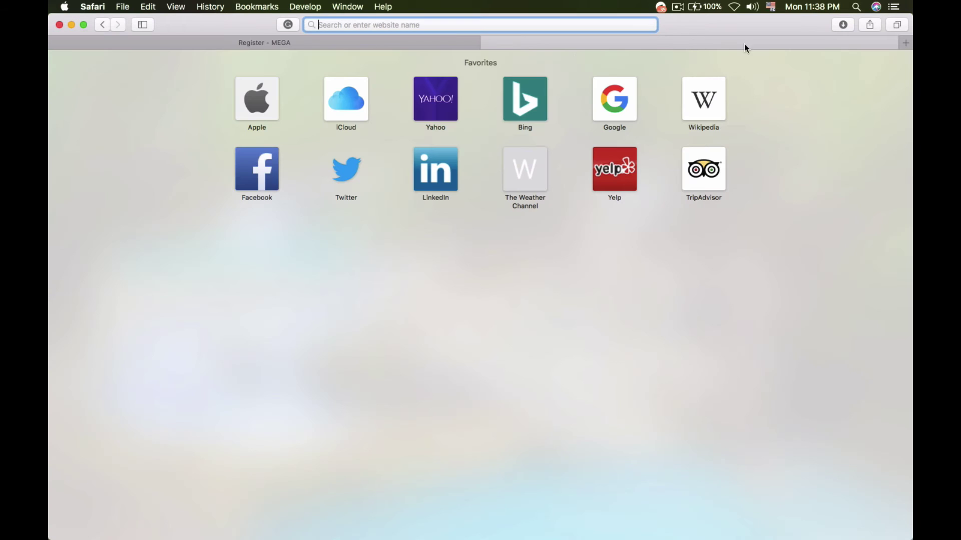
right_click(447, 25)
left_click(486, 65)
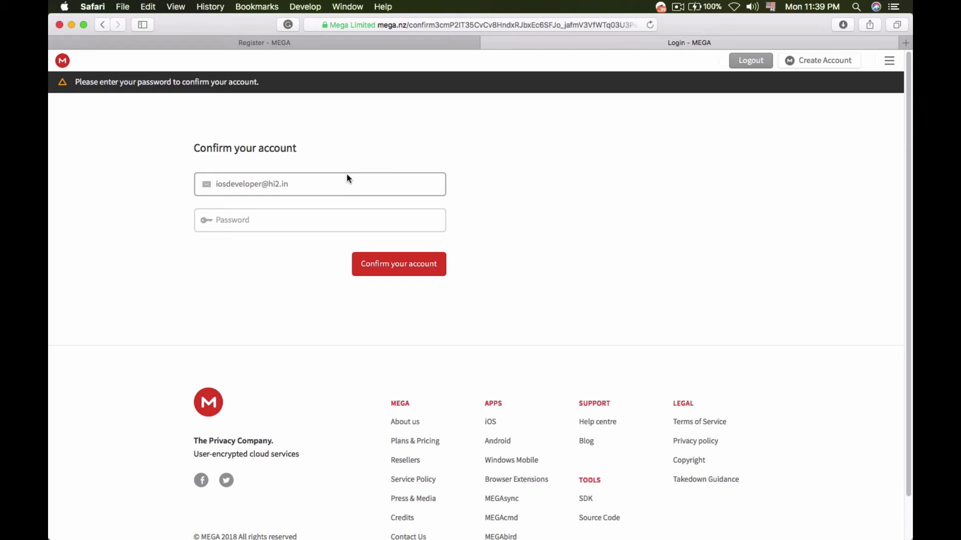
left_click(259, 220)
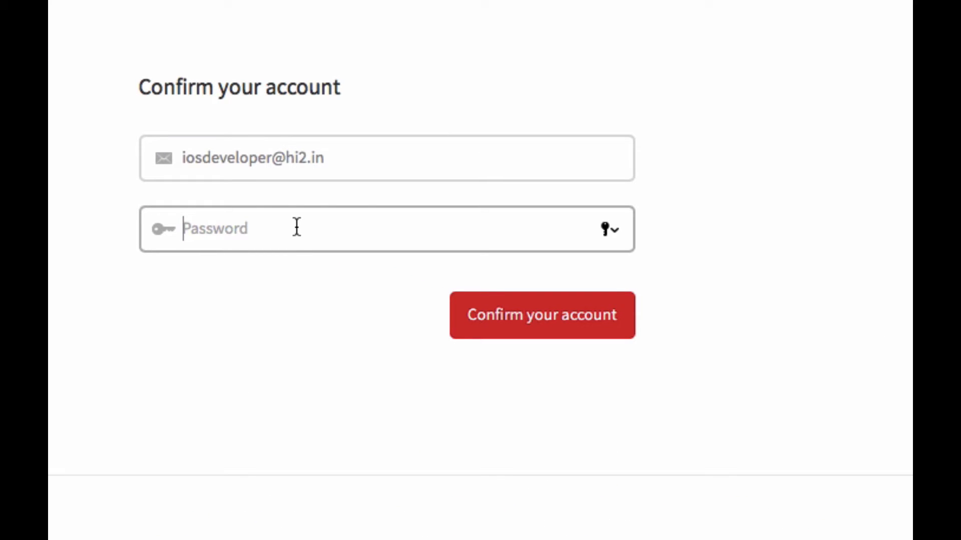
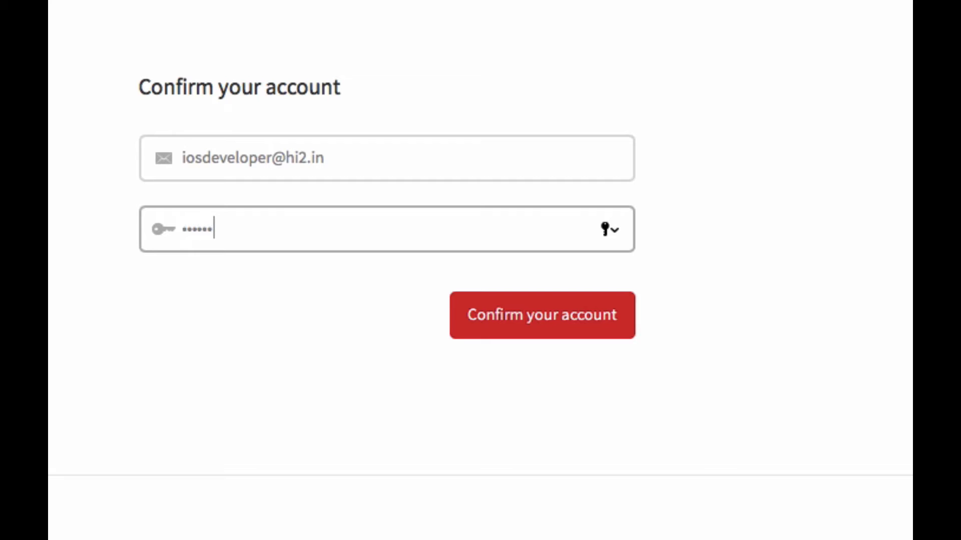
Confirm the account, answer Safari's password prompt, and choose the FREE plan
left_click(389, 269)
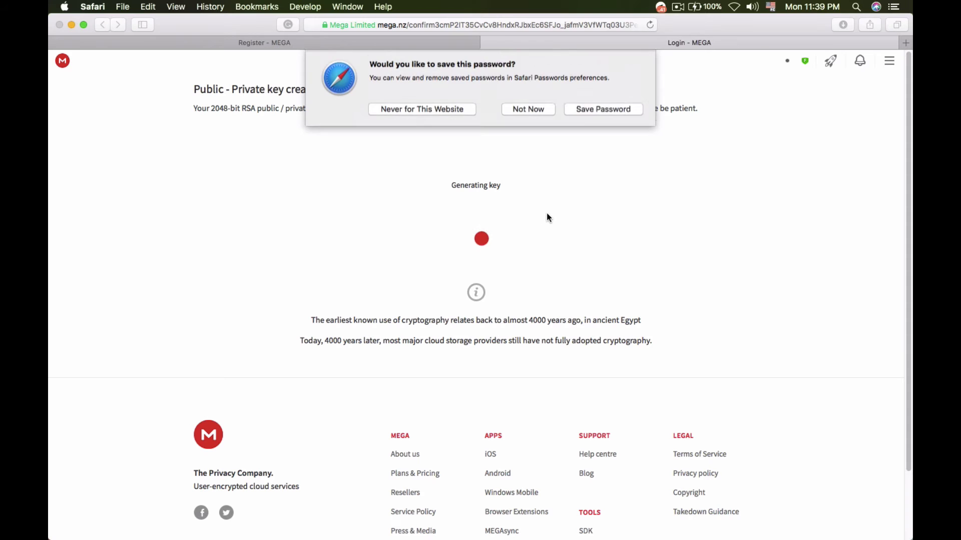
left_click(603, 111)
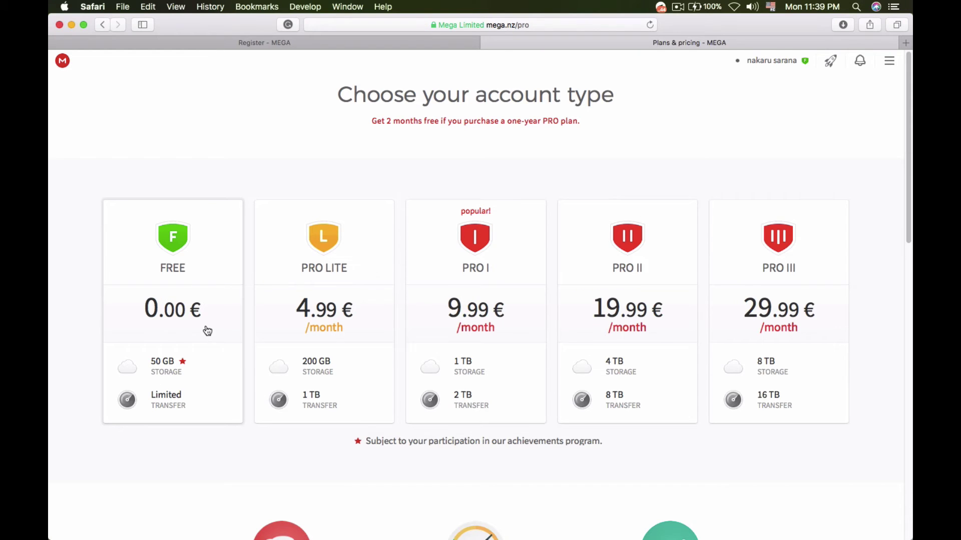
left_click(173, 260)
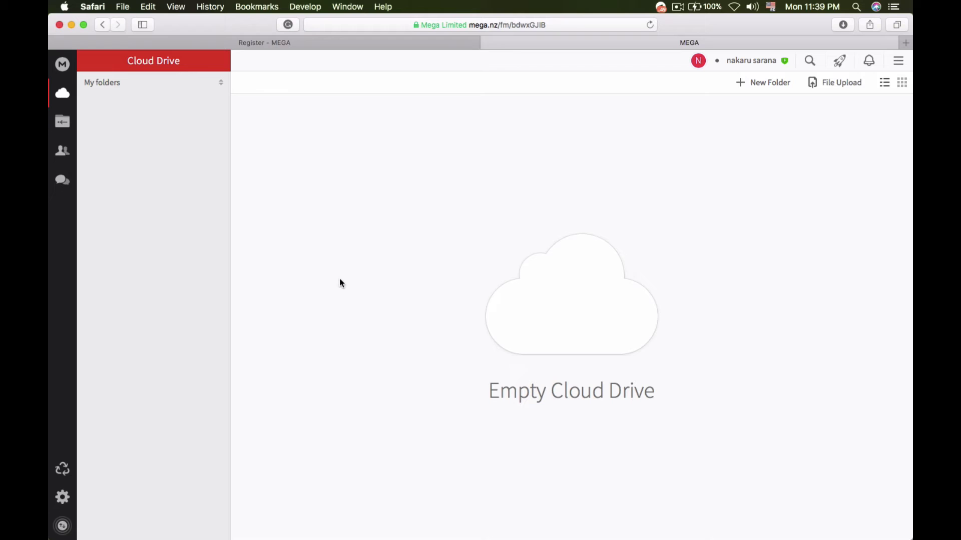
Close the Register tab, check the empty Shared and Contacts sections, and return to Cloud Drive
left_click(55, 42)
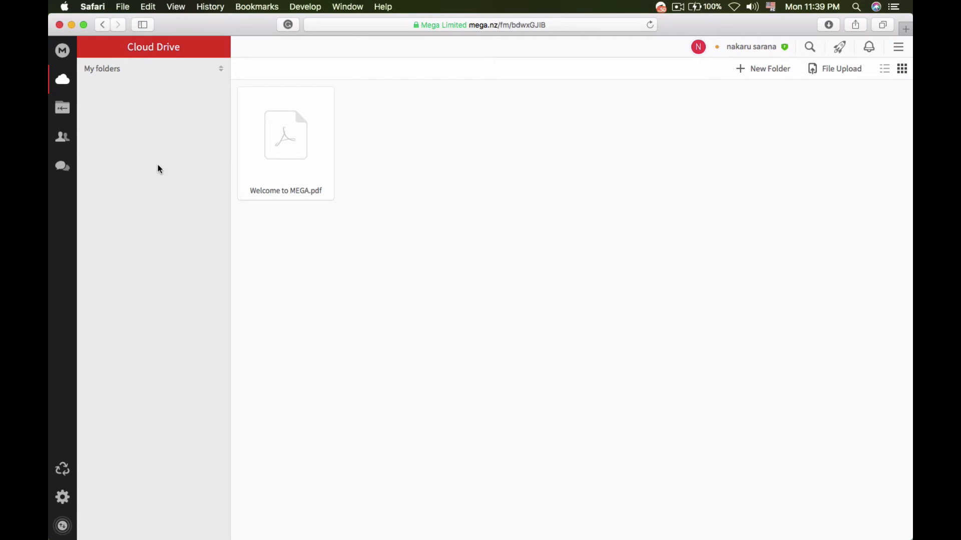
left_click(64, 105)
left_click(64, 141)
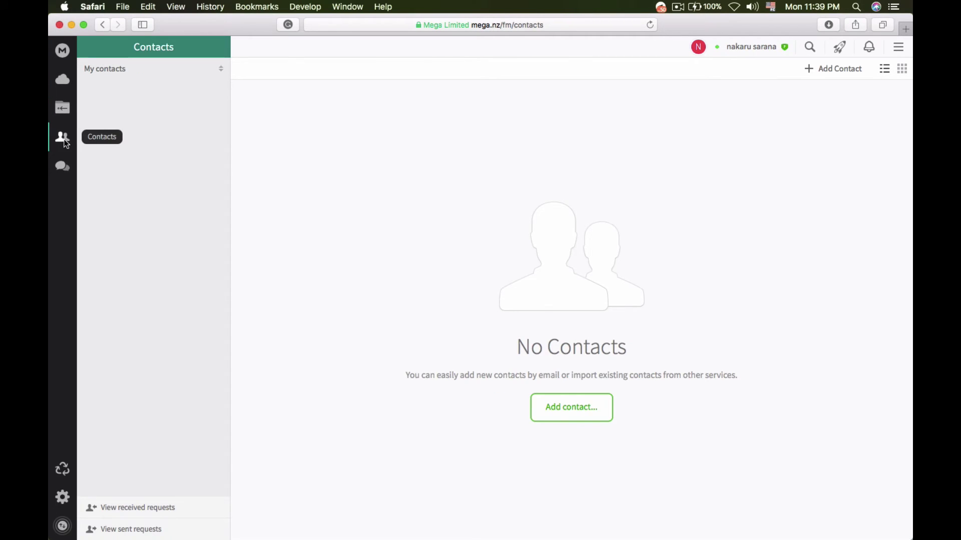
left_click(62, 79)
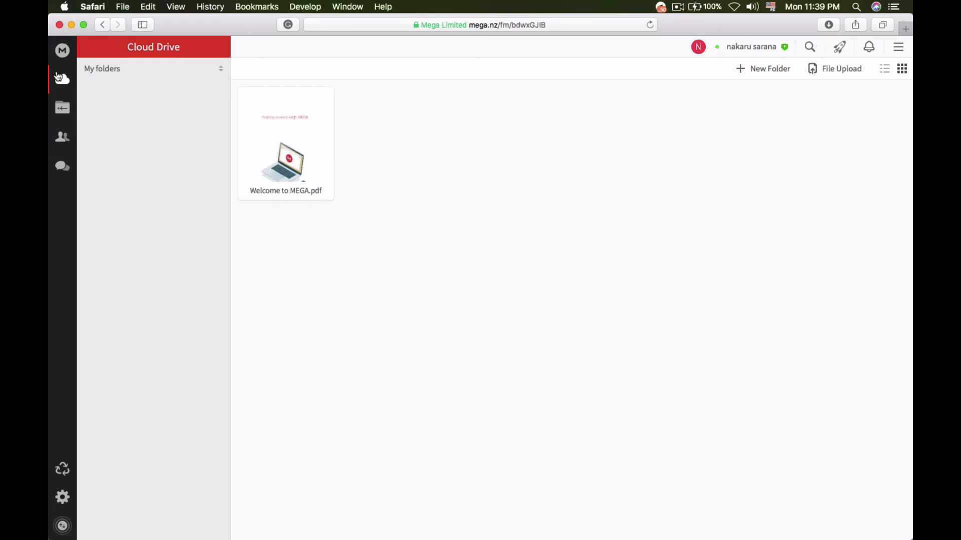
Create and open an empty 'Photos' folder in Cloud Drive, then switch to Finder
left_click(757, 74)
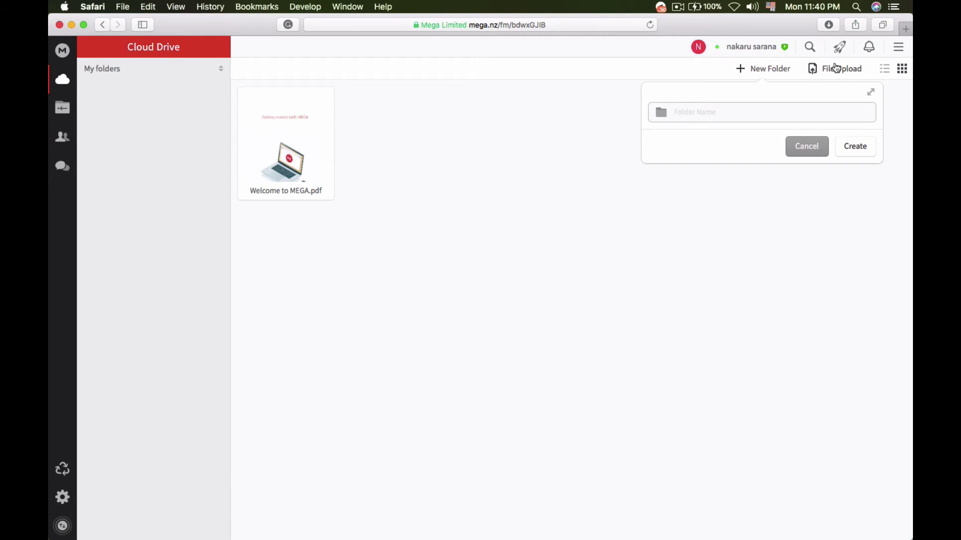
left_click(691, 217)
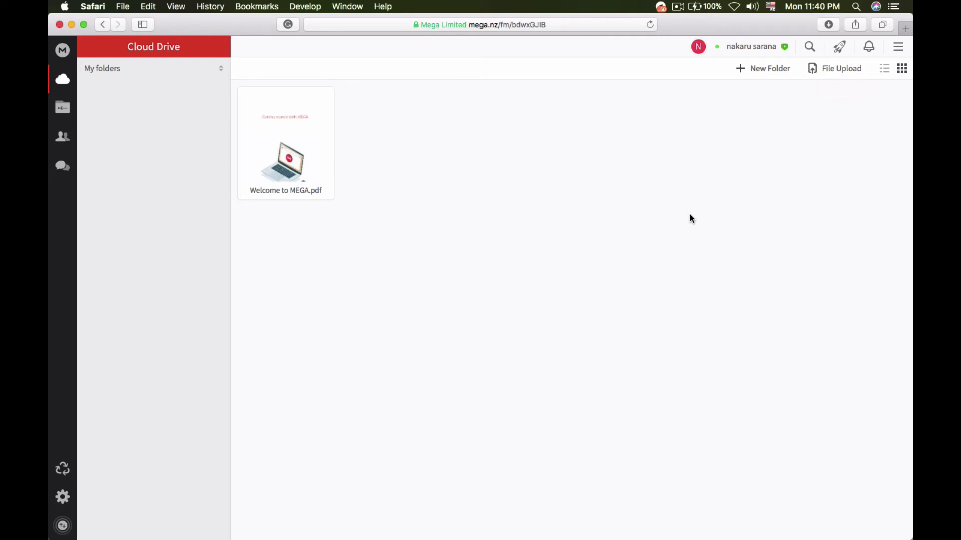
left_click(771, 70)
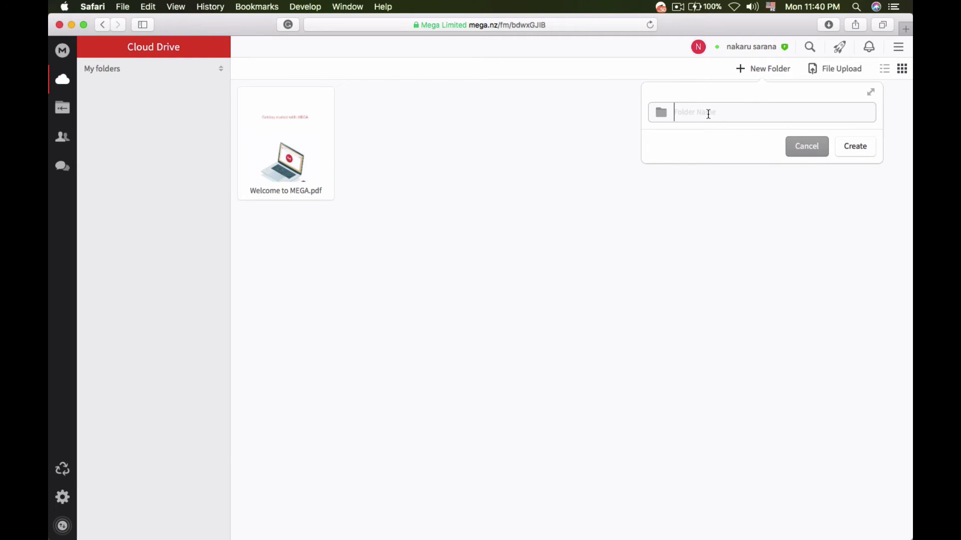
type("Photos")
left_click(854, 147)
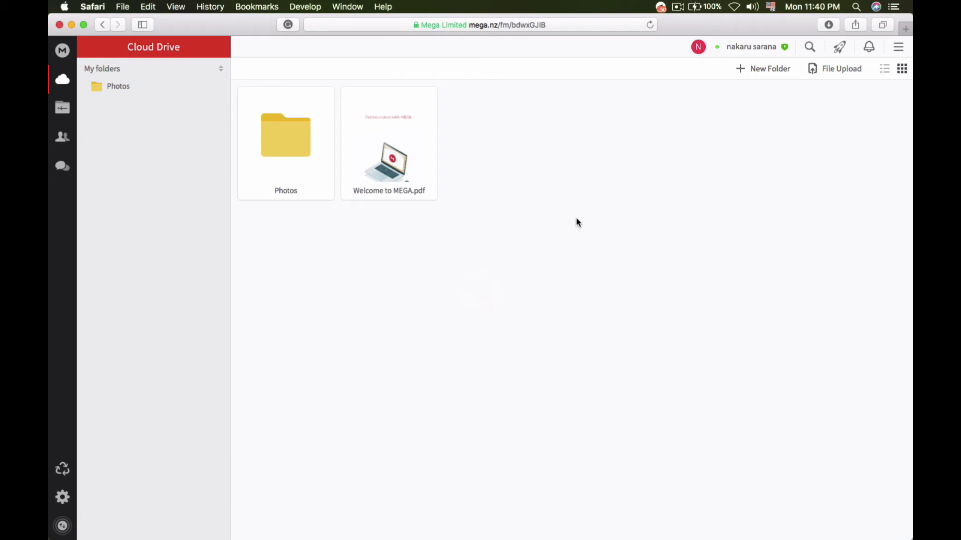
left_click(295, 152)
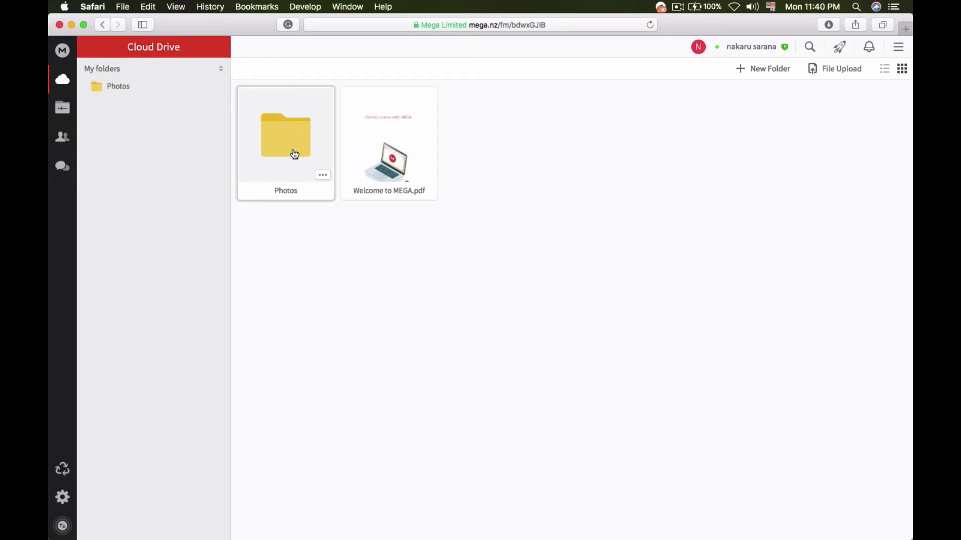
double_click(294, 139)
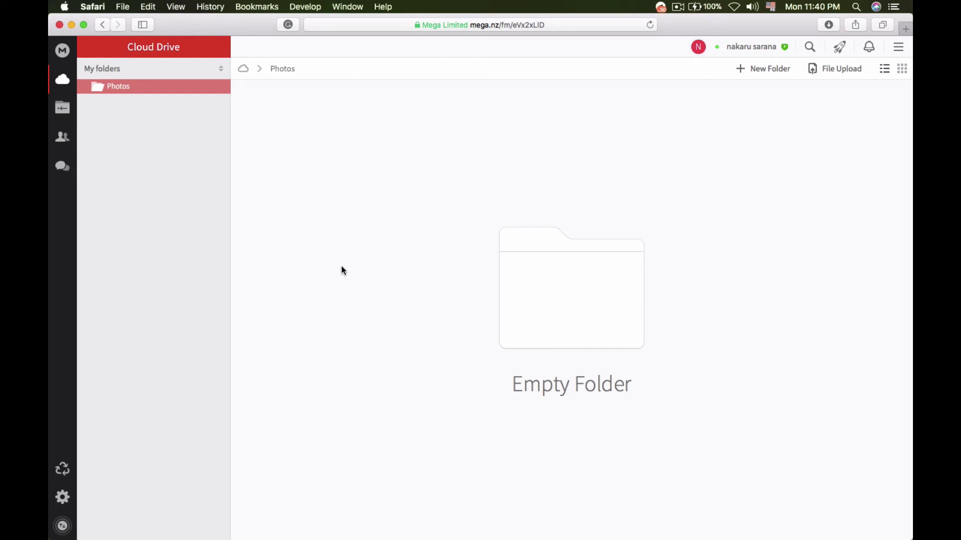
left_click(830, 70)
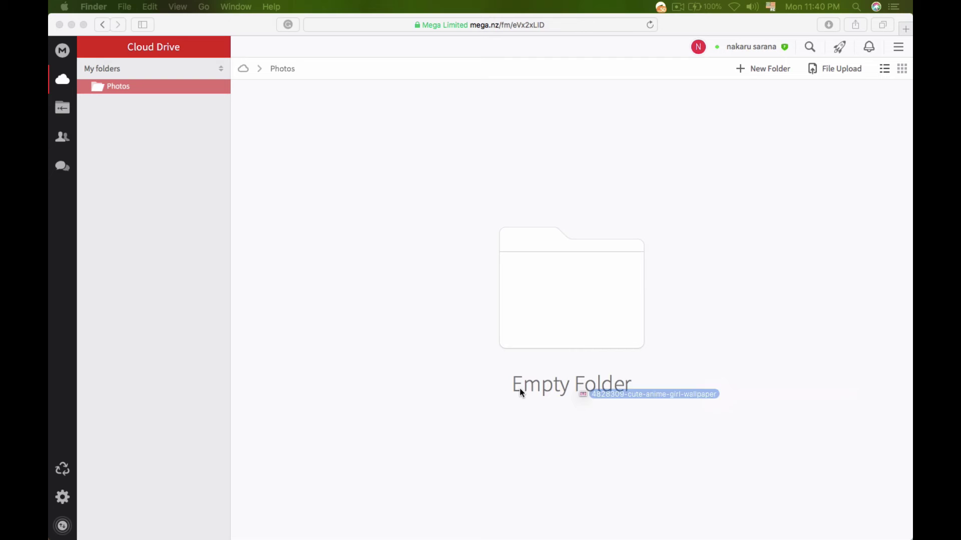
Drop the wallpaper image from Finder into the empty Photos folder, then refocus the browser
left_click_drag(519, 388, 546, 209)
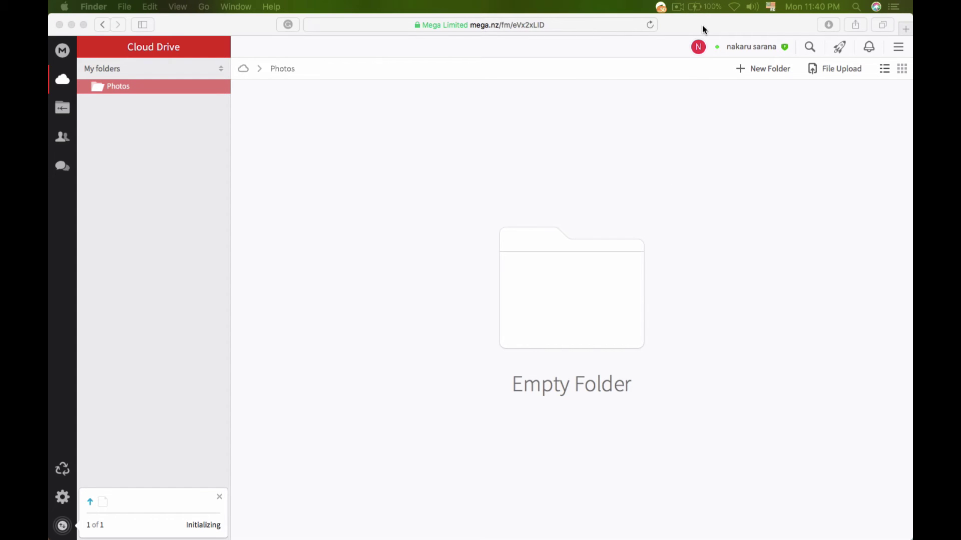
left_click(494, 205)
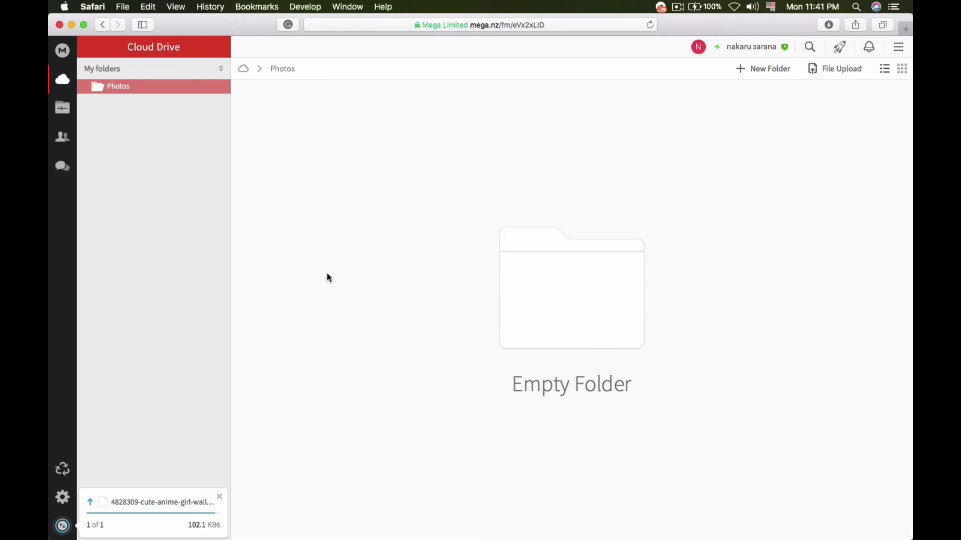
Open and close the account side menu, then select the wallpaper image tile
left_click(899, 52)
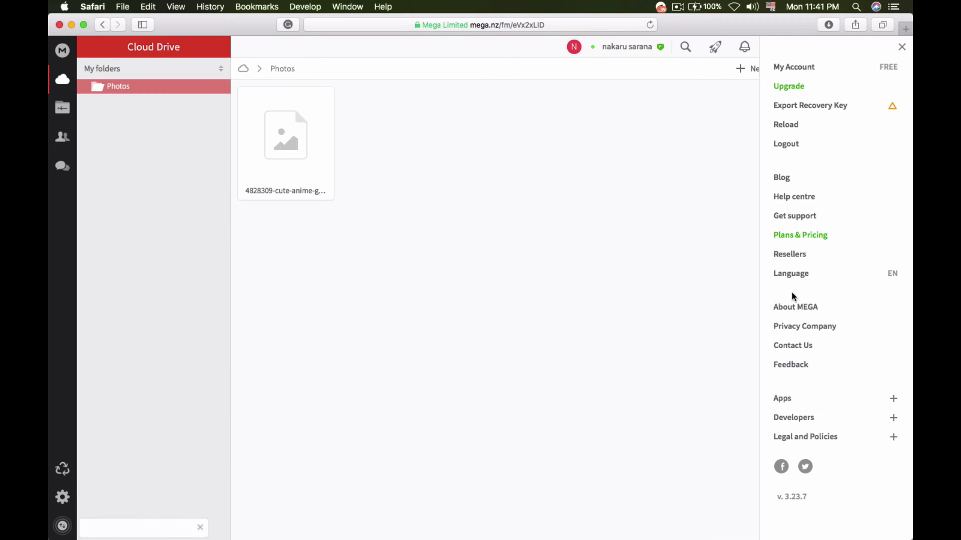
left_click(517, 247)
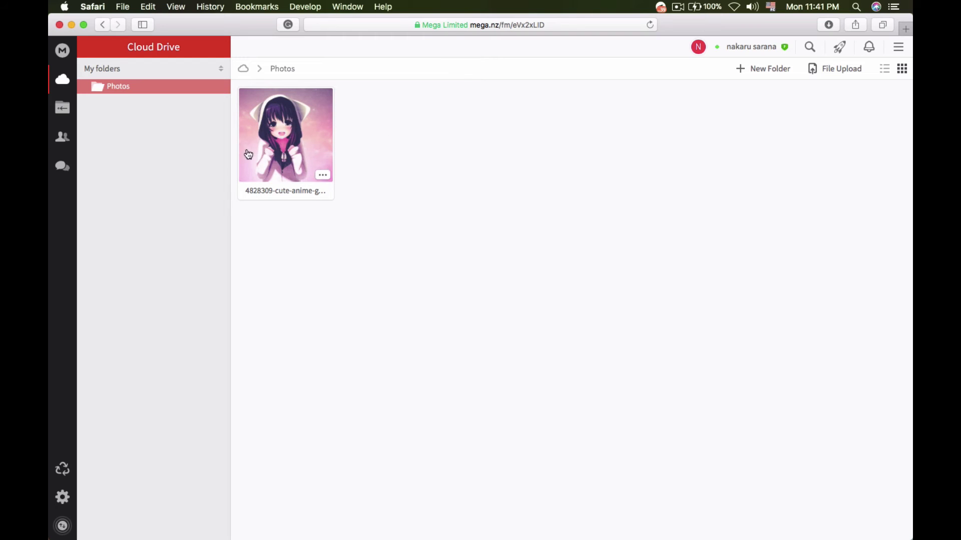
left_click(295, 136)
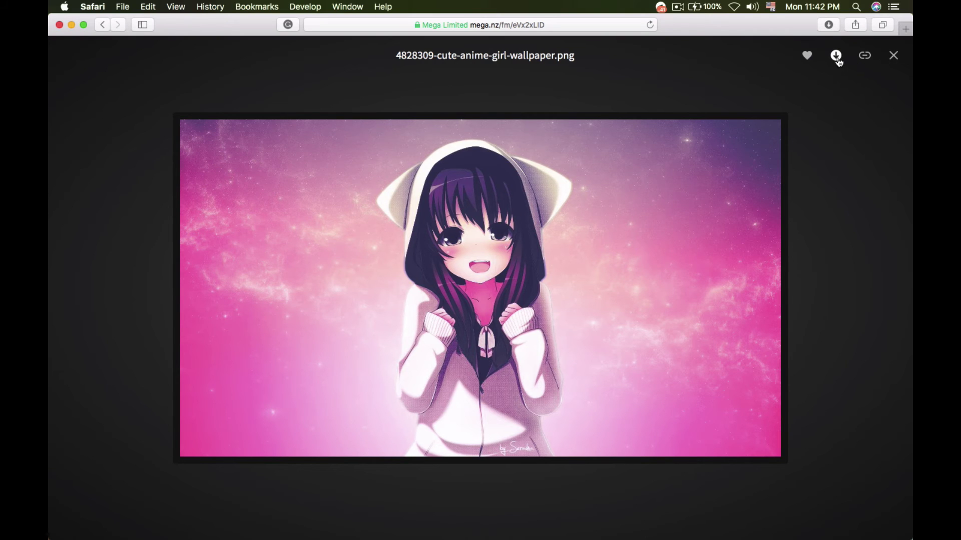
Create a share link for the wallpaper, accept the copyright warning, and copy the link with key
left_click(865, 56)
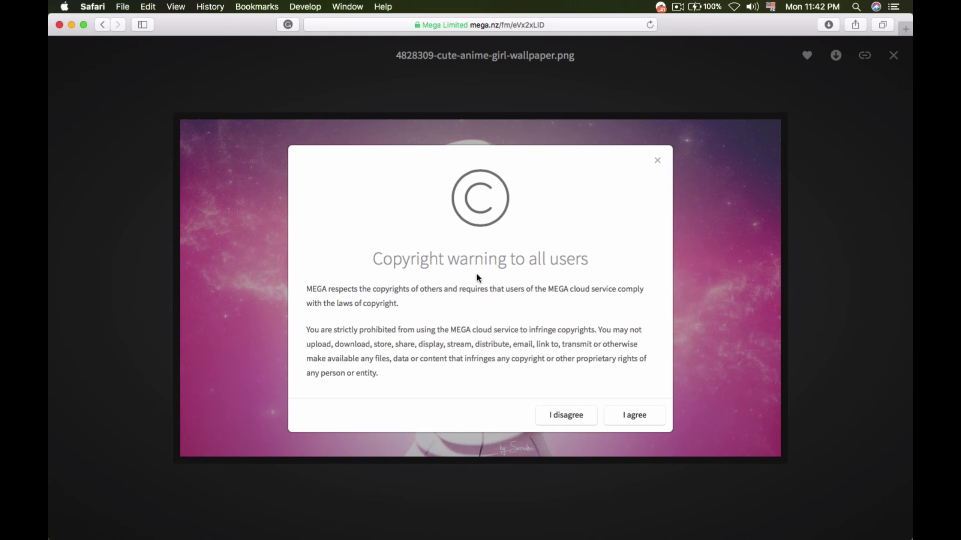
left_click(635, 416)
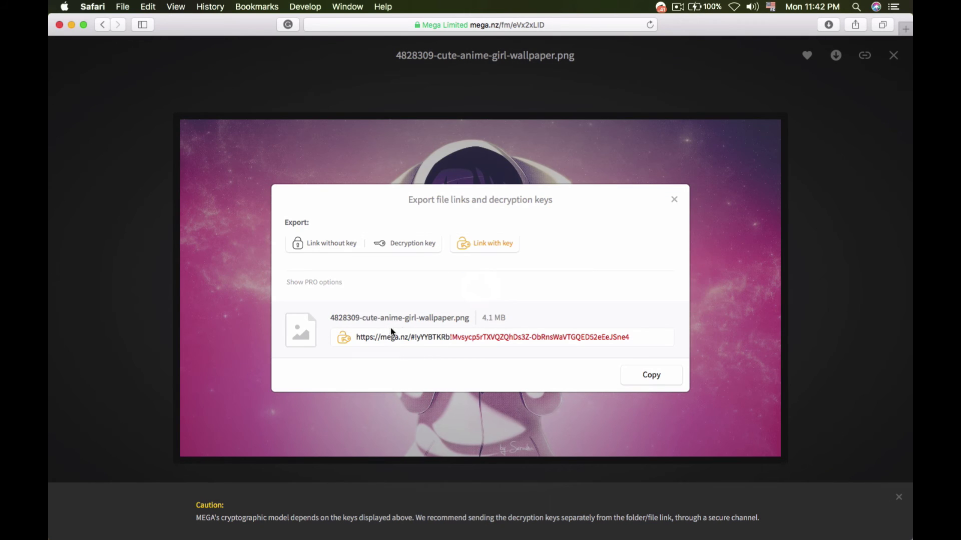
left_click_drag(355, 338, 647, 341)
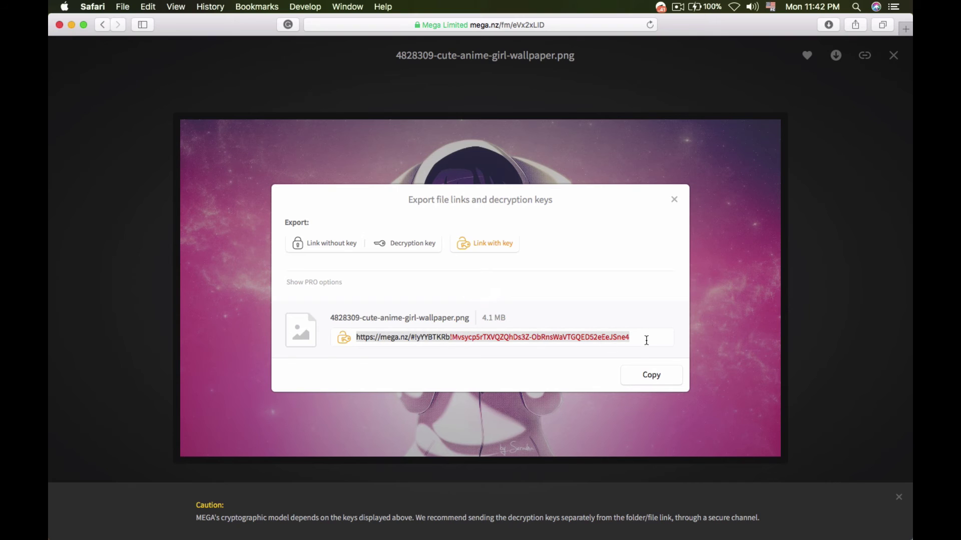
left_click(651, 381)
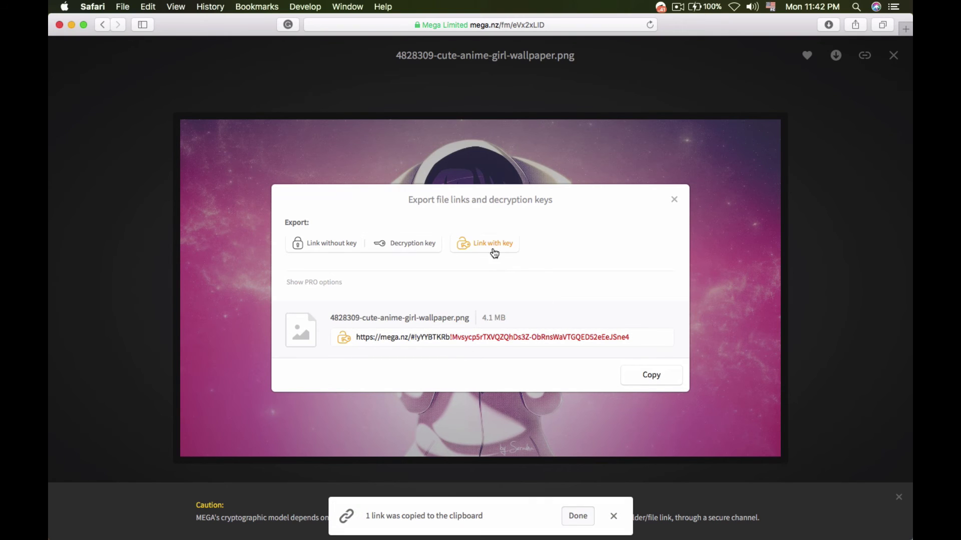
Try the key-only and link-without-key options, then close the export dialog and image viewer
left_click(415, 253)
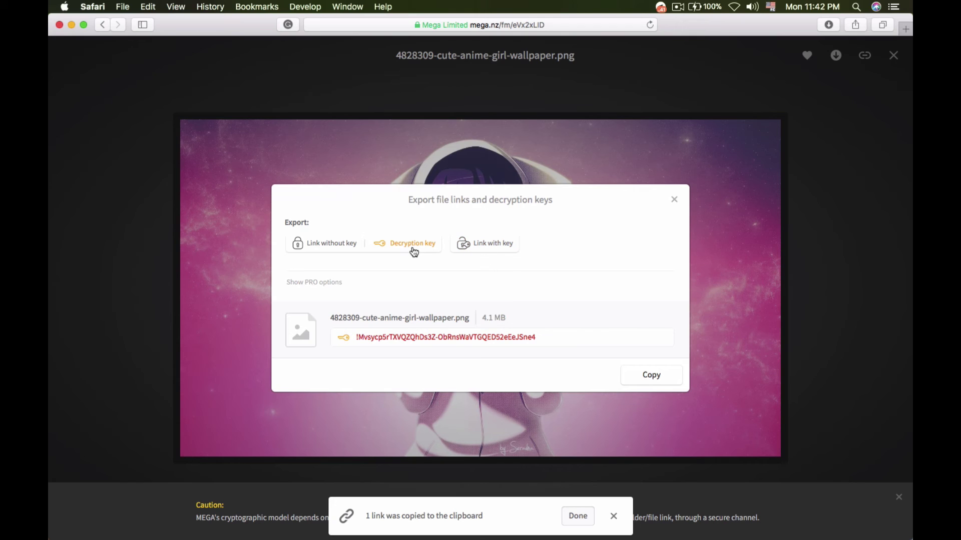
left_click(323, 253)
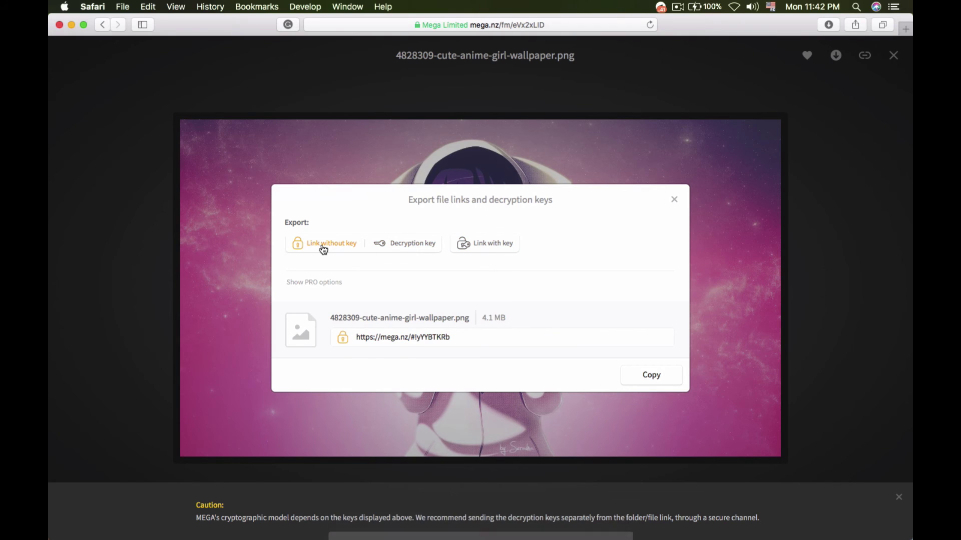
triple_click(470, 346)
left_click(447, 341)
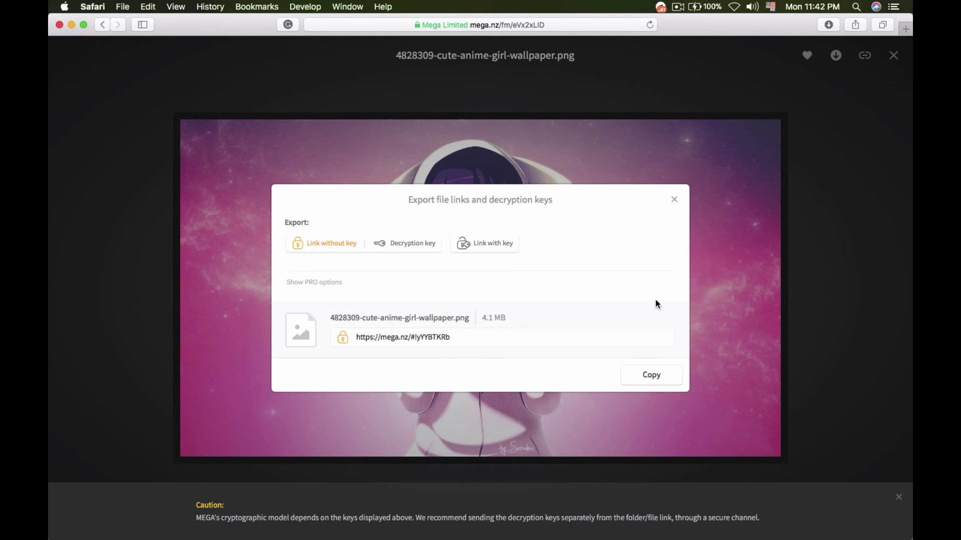
left_click(674, 200)
left_click(897, 57)
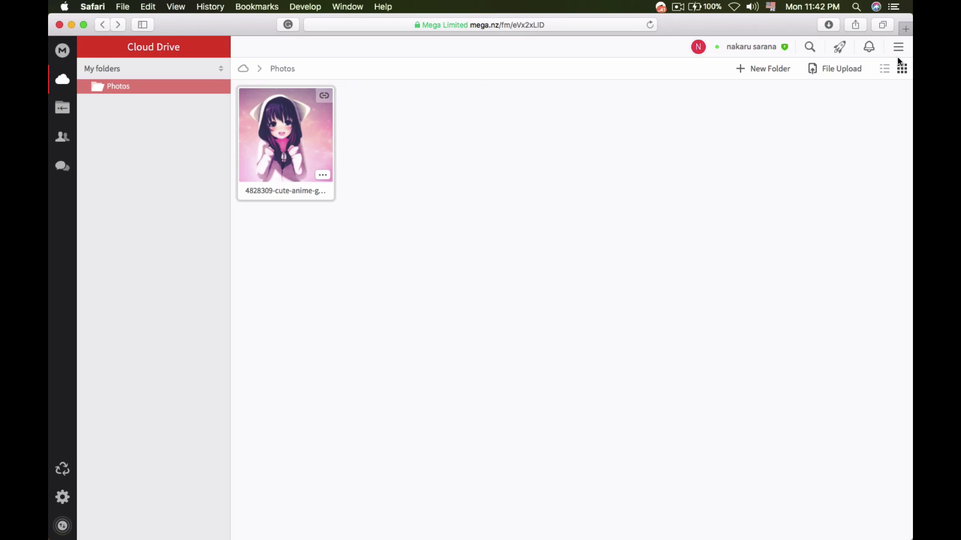
Give the wallpaper image a Blue label and reopen its file actions menu
left_click(322, 176)
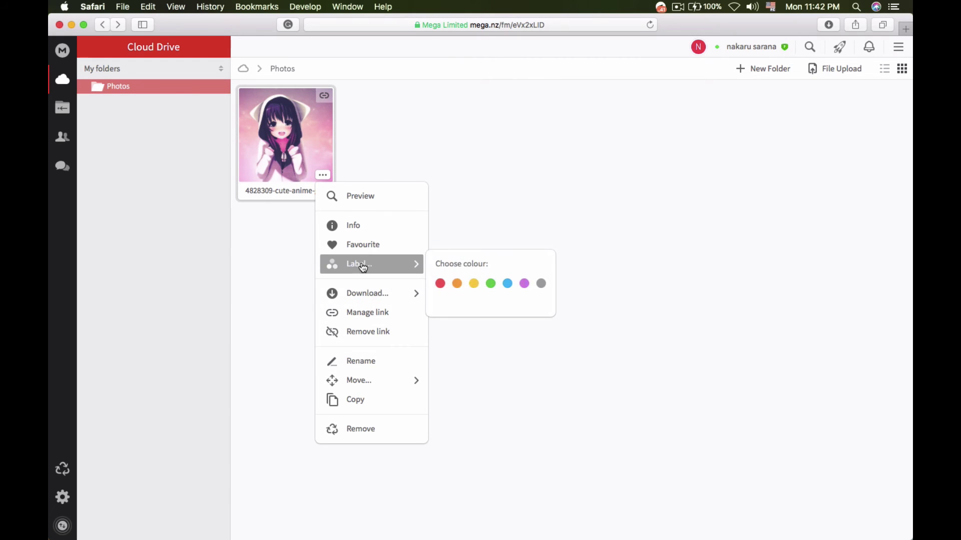
mouse_move(371, 264)
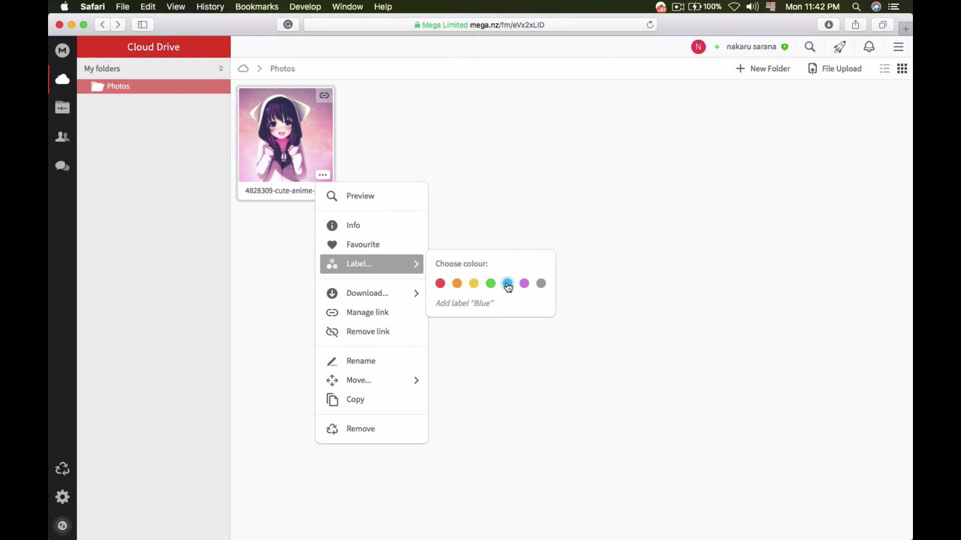
left_click(507, 284)
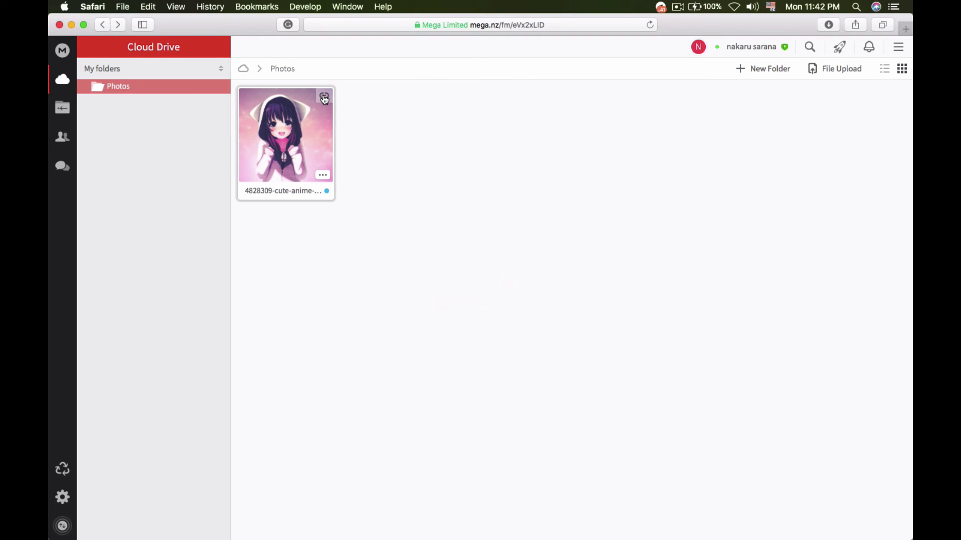
left_click(323, 175)
left_click(324, 176)
mouse_move(368, 293)
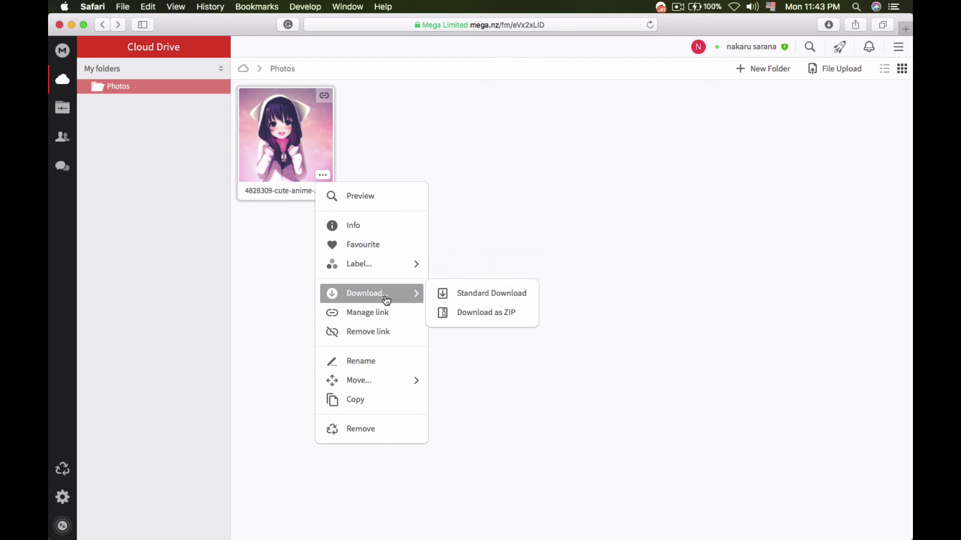
left_click(490, 315)
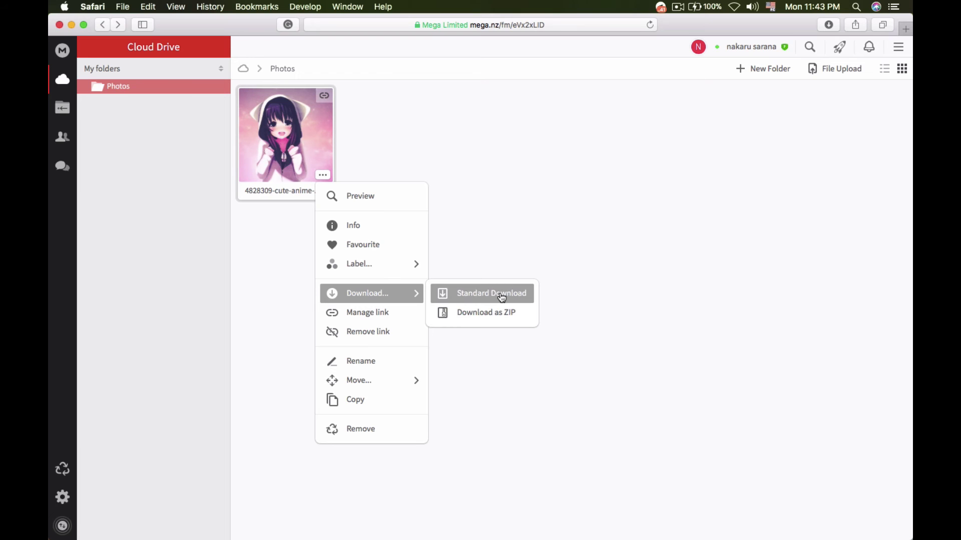
mouse_move(359, 380)
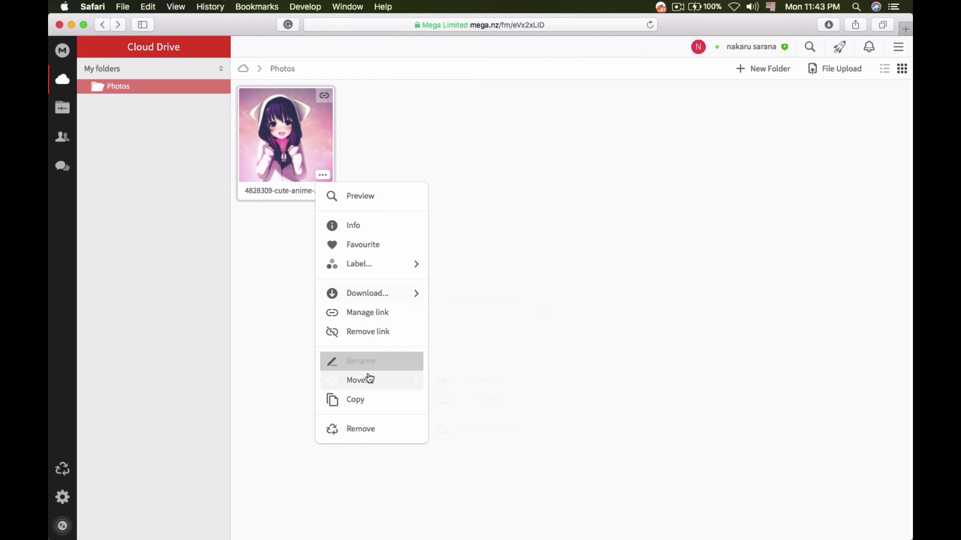
Rename the wallpaper image to Photos1.png
left_click(368, 362)
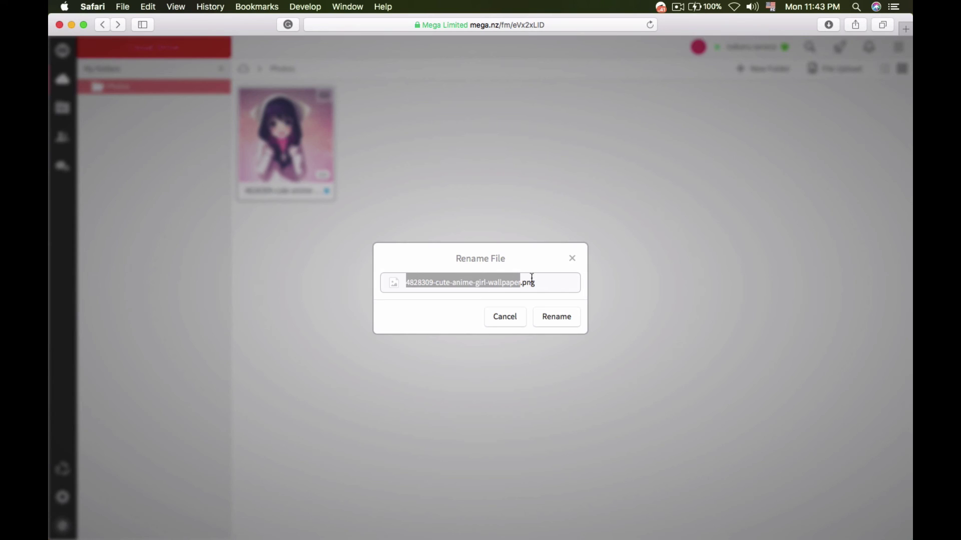
type("Photos")
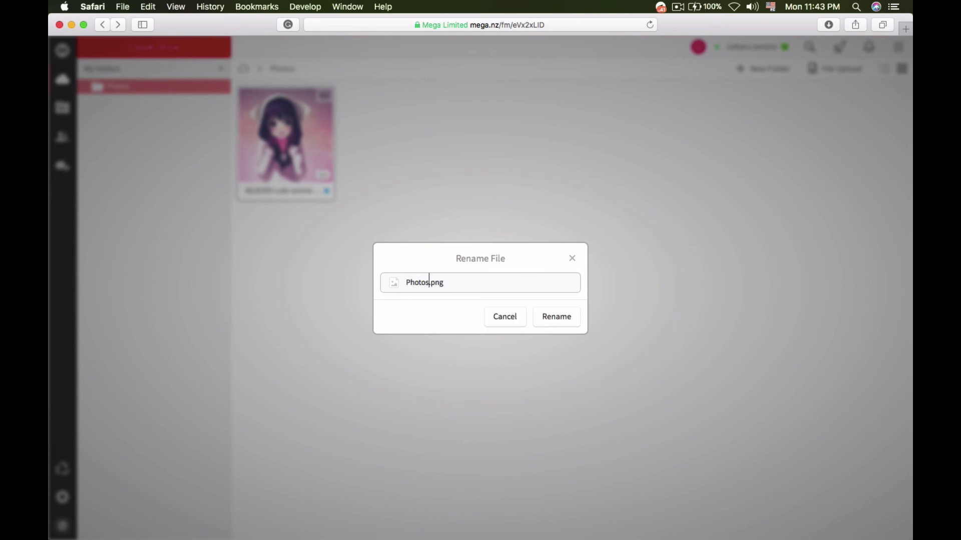
type("1")
key("Return")
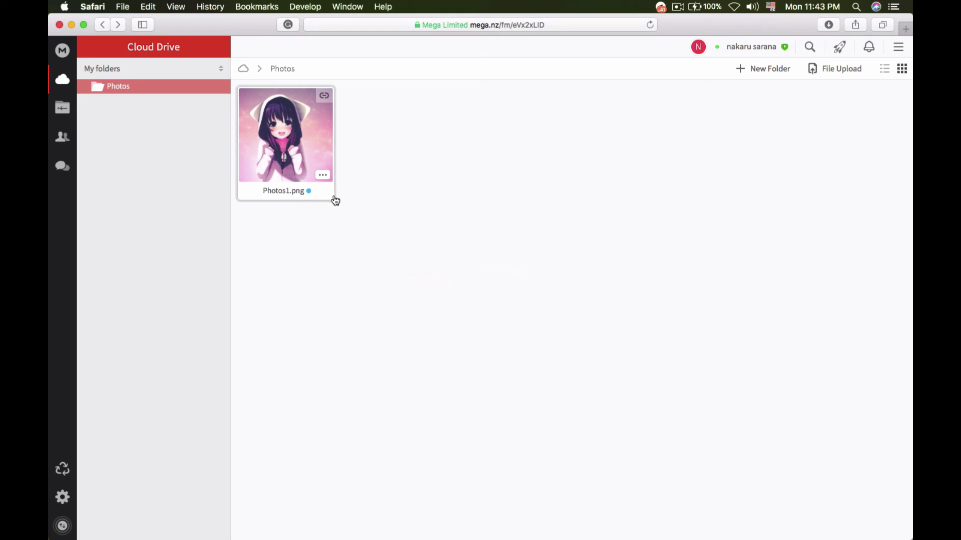
Copy the Photos1.png share link with key from Manage link, then close the dialog
left_click(323, 175)
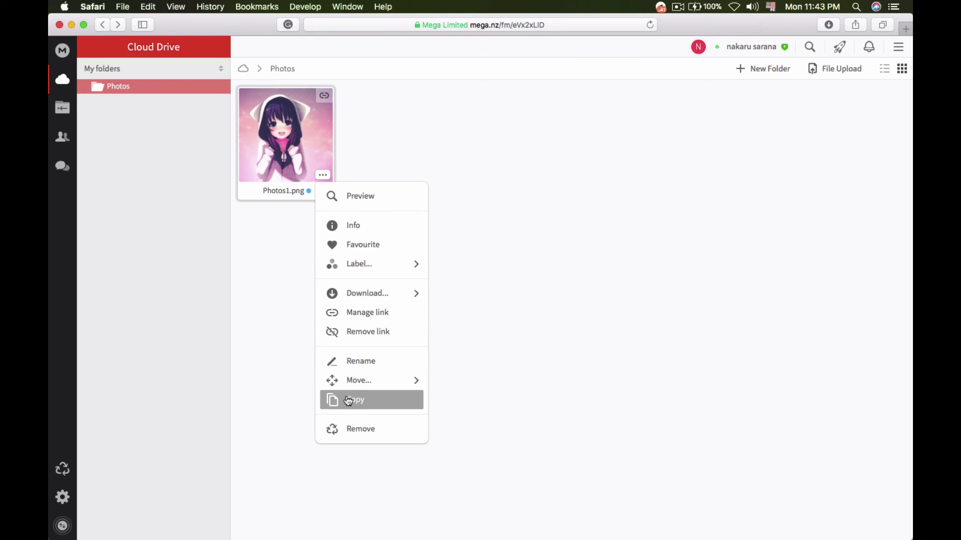
left_click(398, 316)
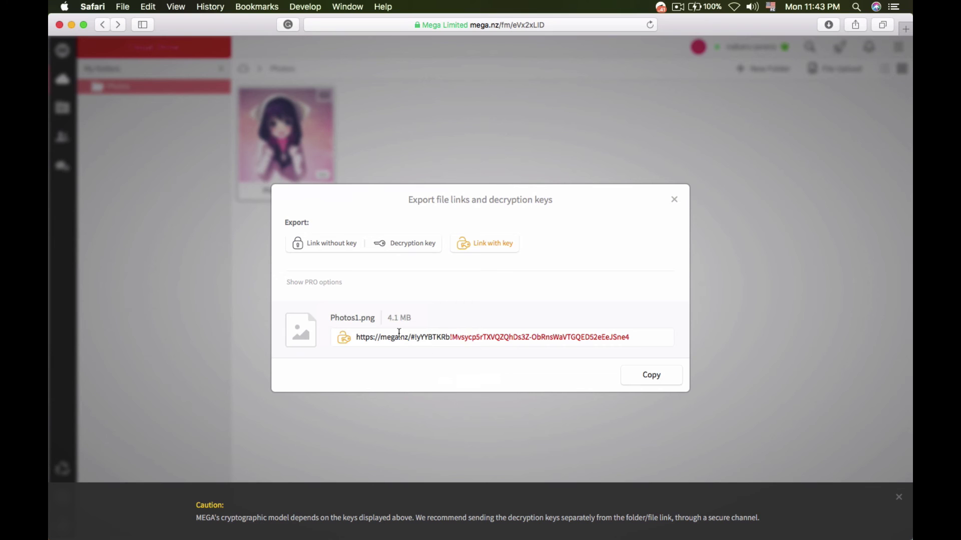
left_click_drag(644, 342, 405, 342)
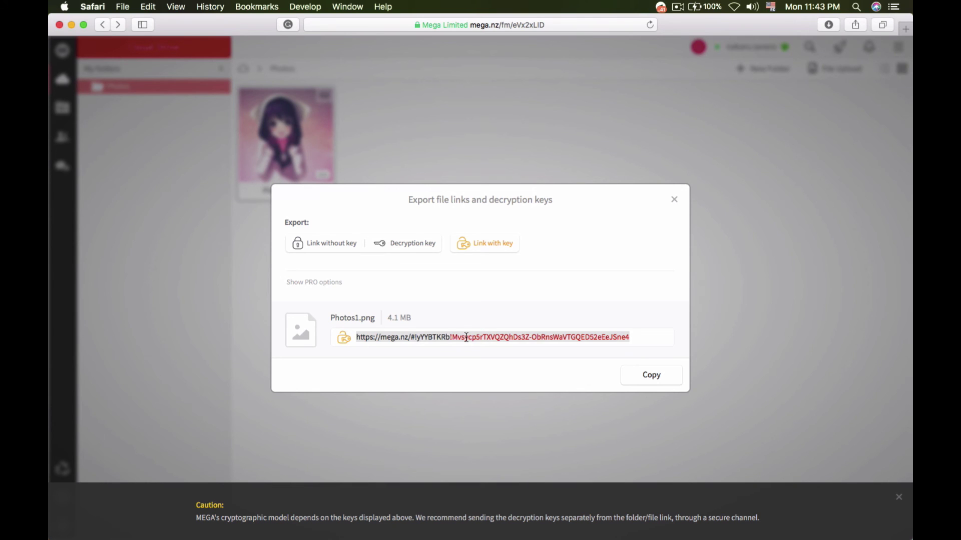
left_click(651, 376)
left_click(674, 200)
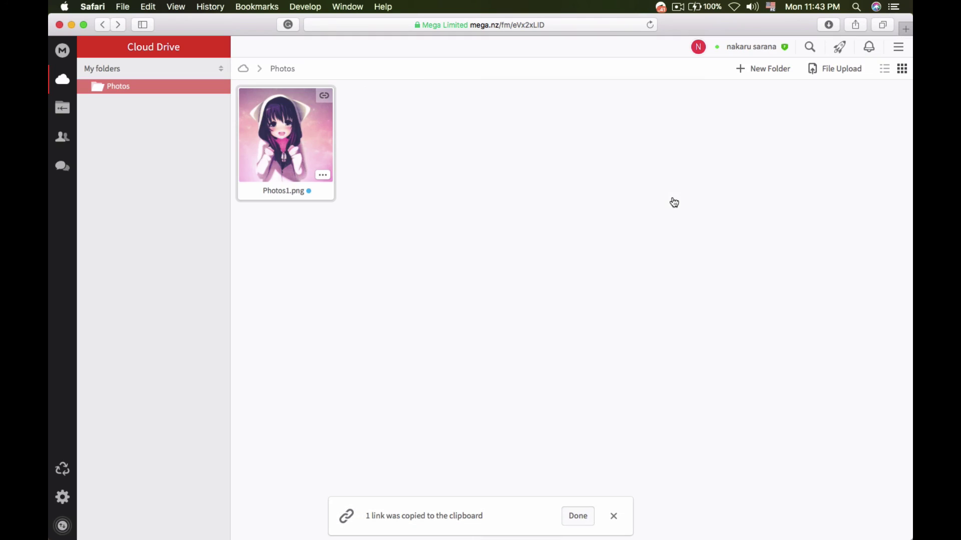
Load the copied share link in a new tab and preview Photos1.png on its download page
left_click(905, 29)
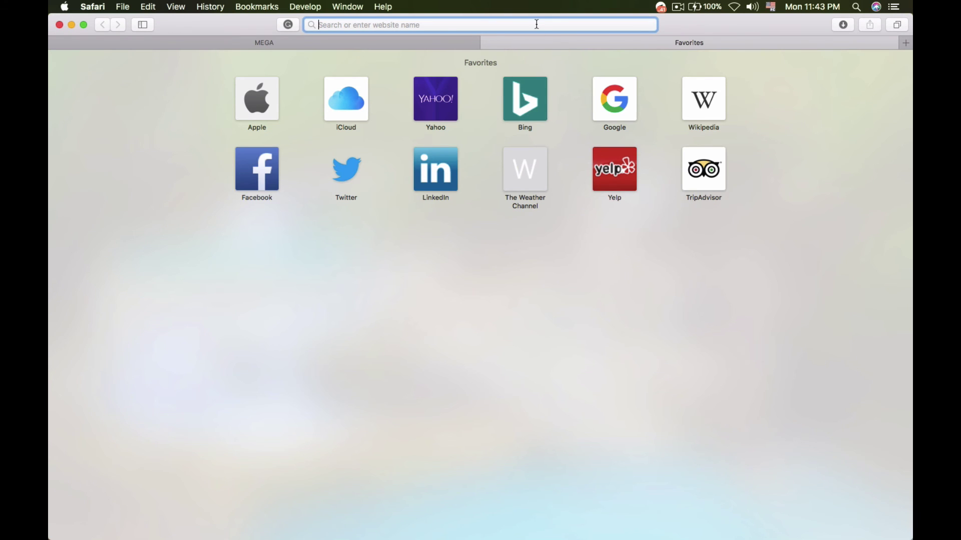
key("super+v")
key("Return")
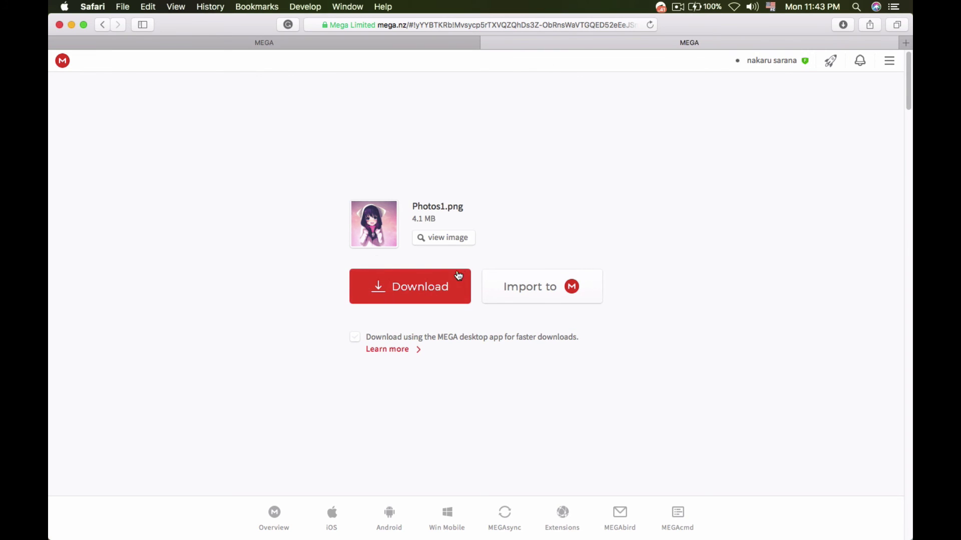
left_click(455, 243)
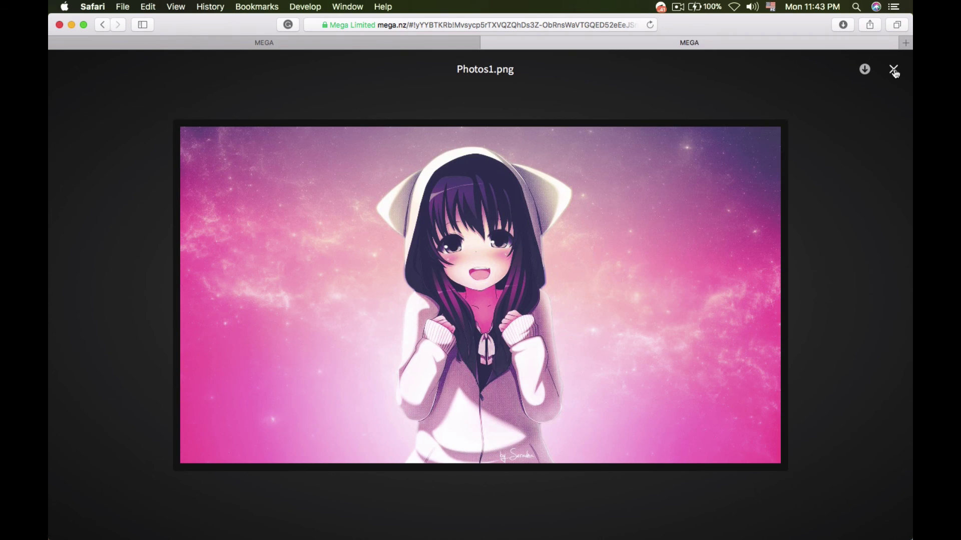
left_click(895, 73)
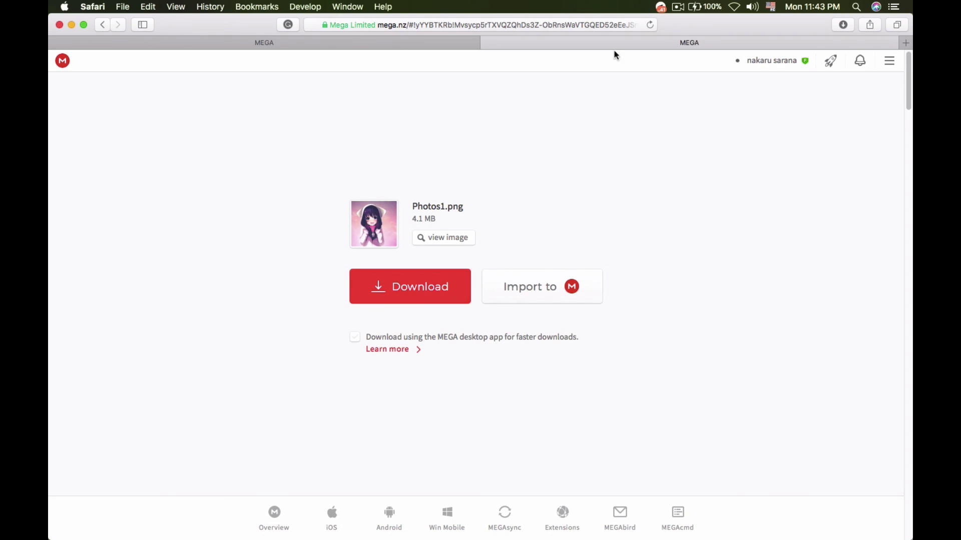
Open a new private window and Paste and Go the Photos1.png share link
left_click(125, 8)
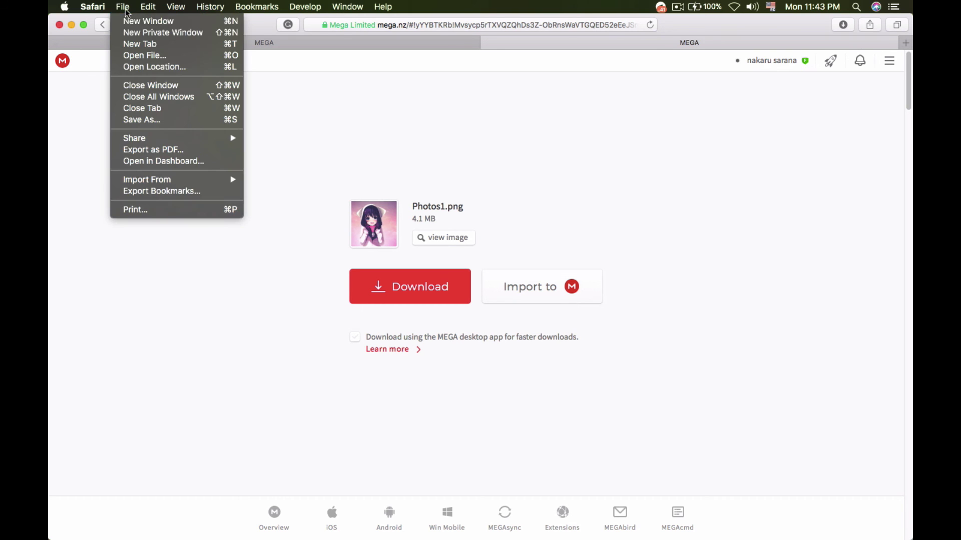
left_click(153, 33)
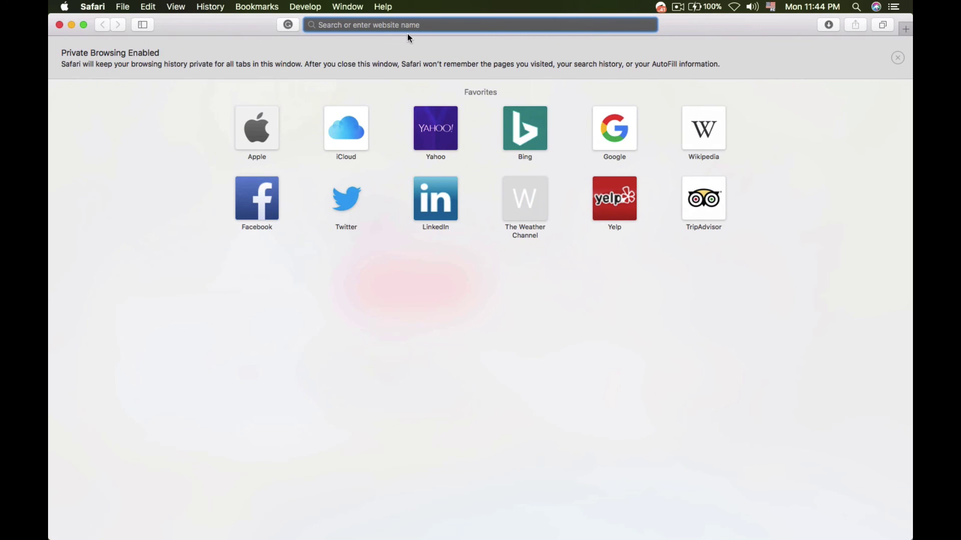
right_click(401, 24)
left_click(443, 67)
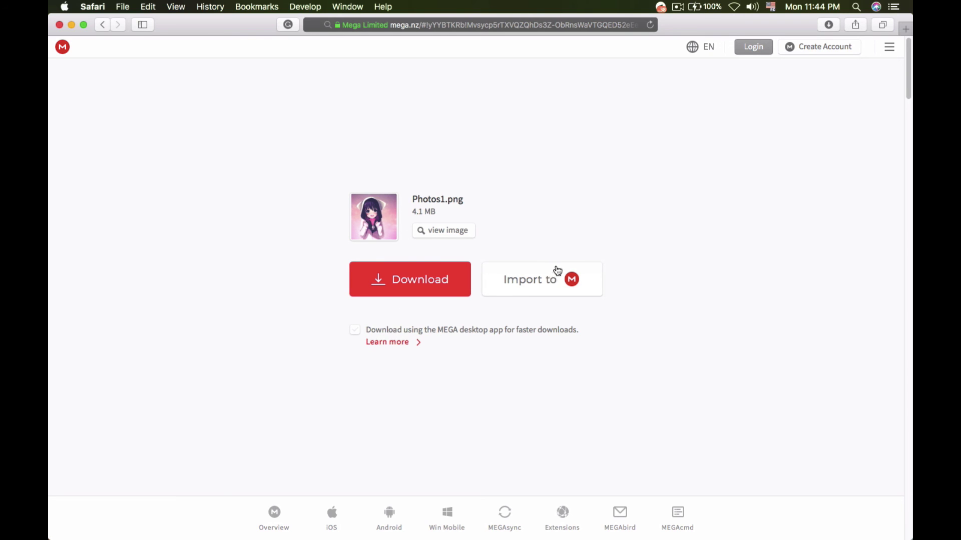
Start downloading the 4.1 MB Photos1.png from the public share page
left_click(404, 283)
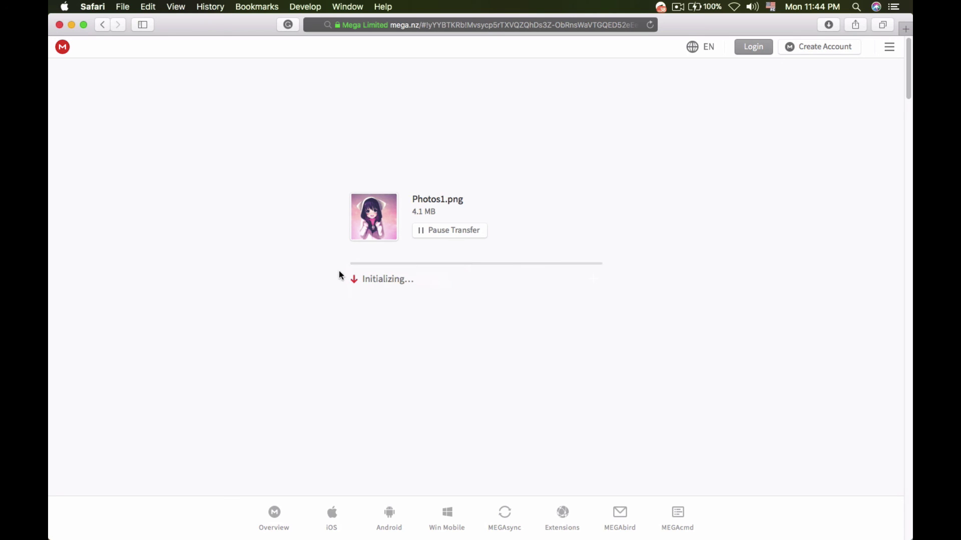